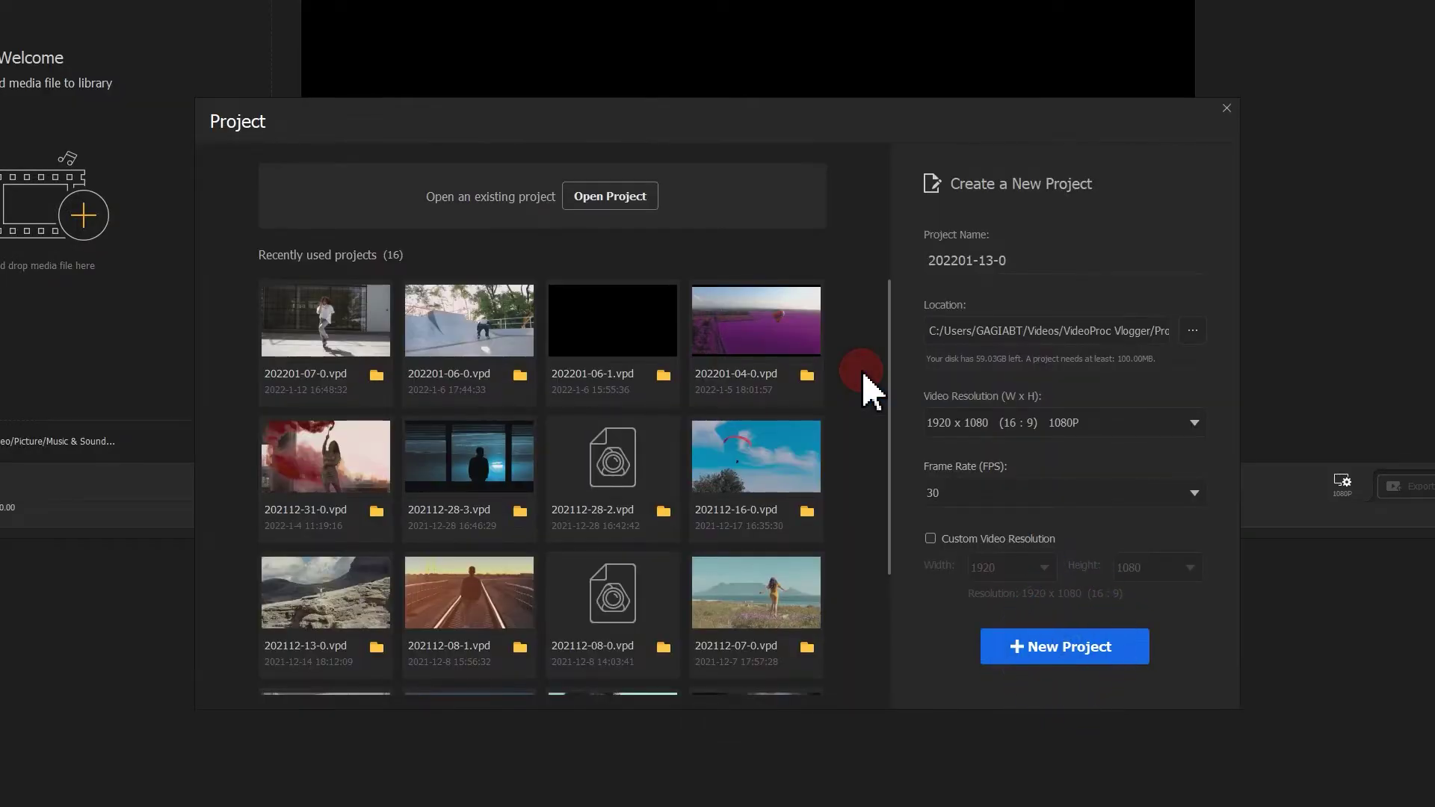
Start a new project and import solid color.png and video.mp4 into the media library.
{"action": "left_click", "coordinate": [1037, 623]}
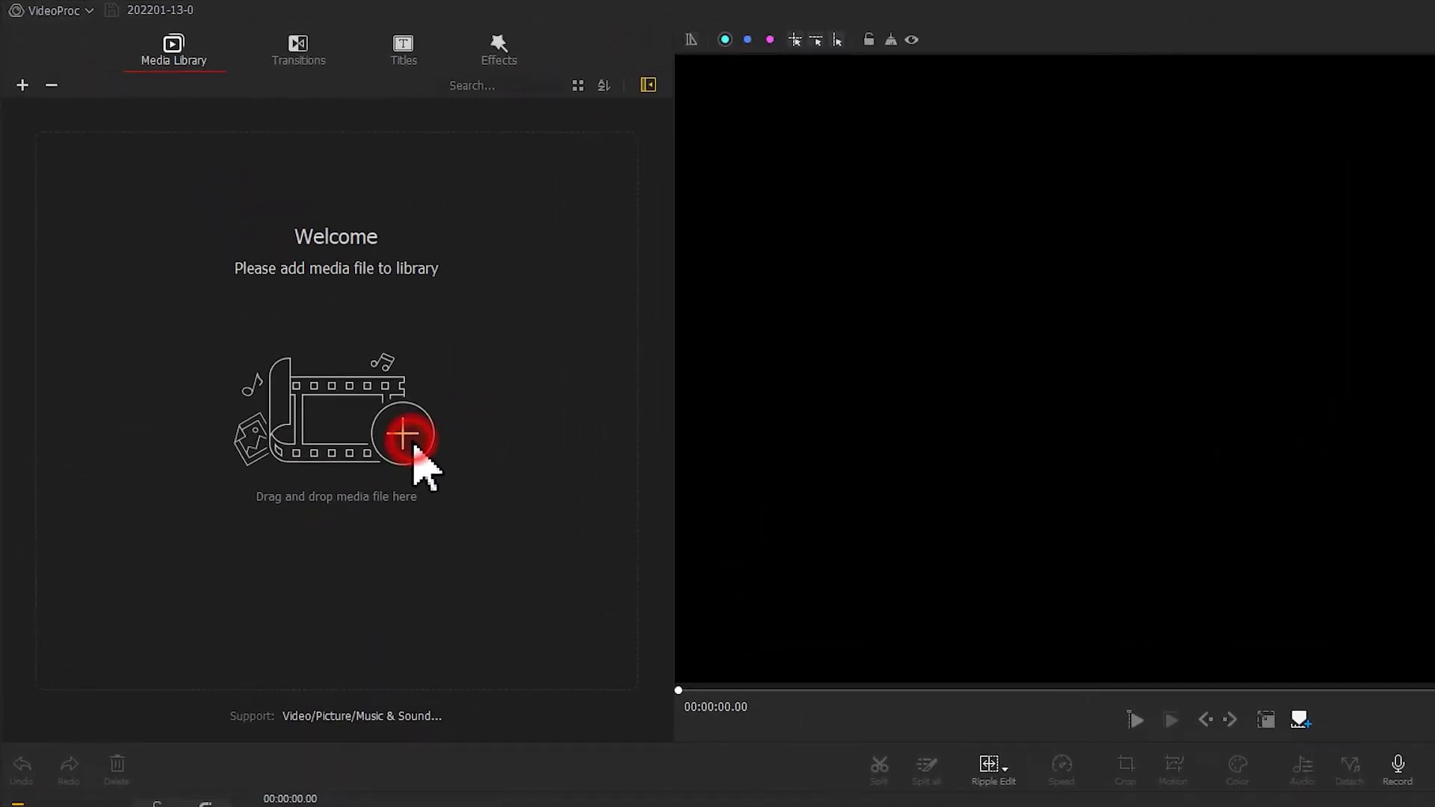
{"action": "left_click", "coordinate": [416, 450]}
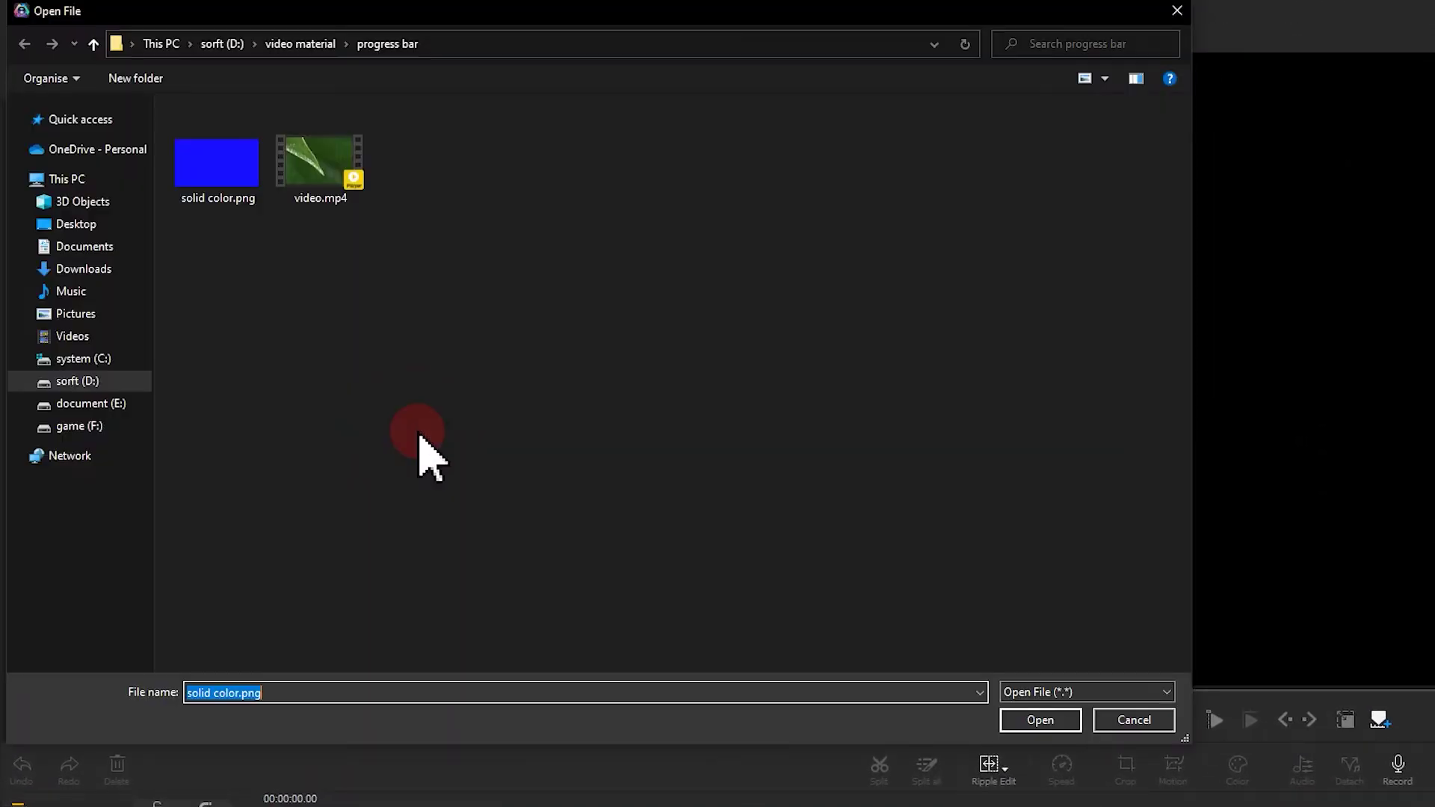
{"action": "left_click_drag", "start_coordinate": [425, 276], "coordinate": [228, 169]}
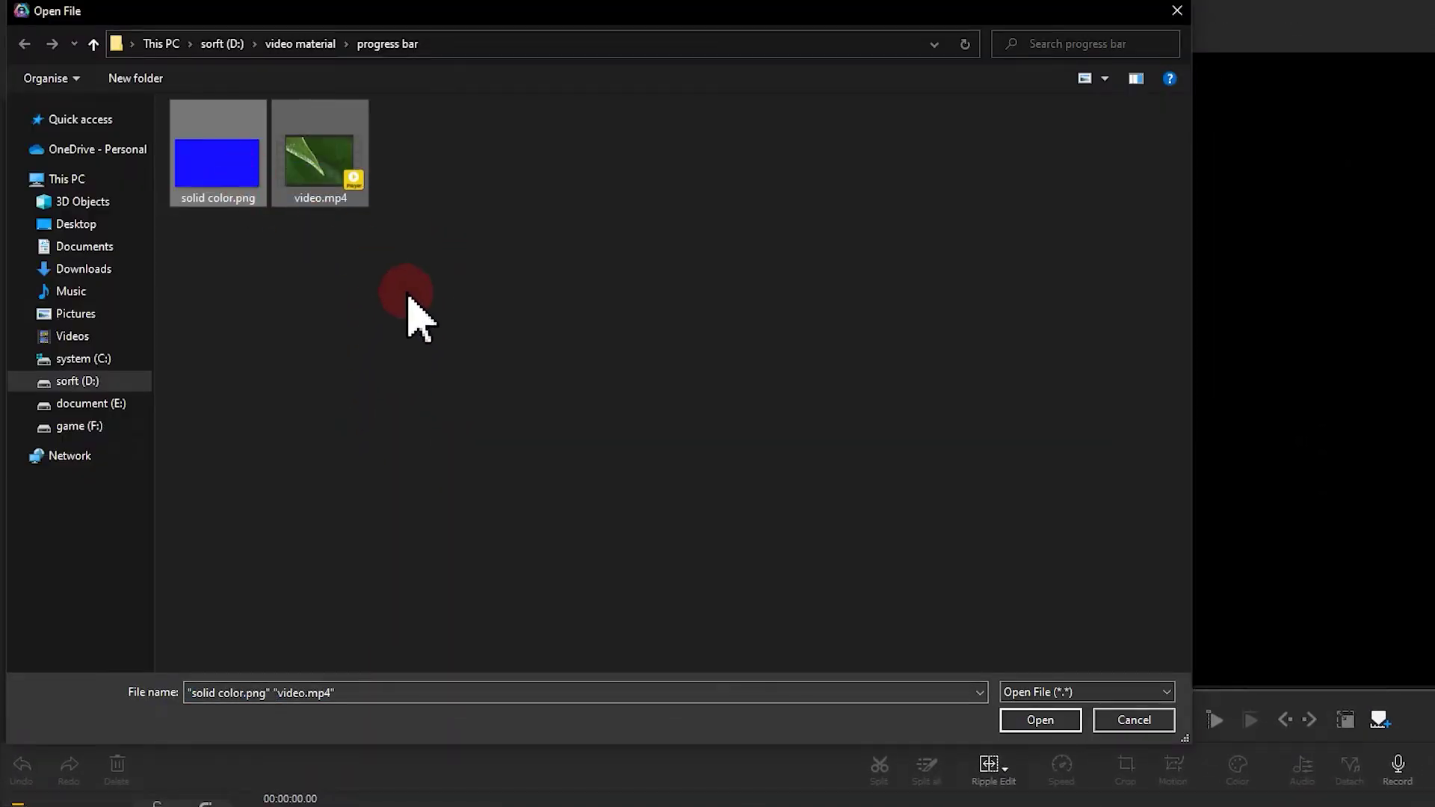
{"action": "left_click", "coordinate": [1039, 720]}
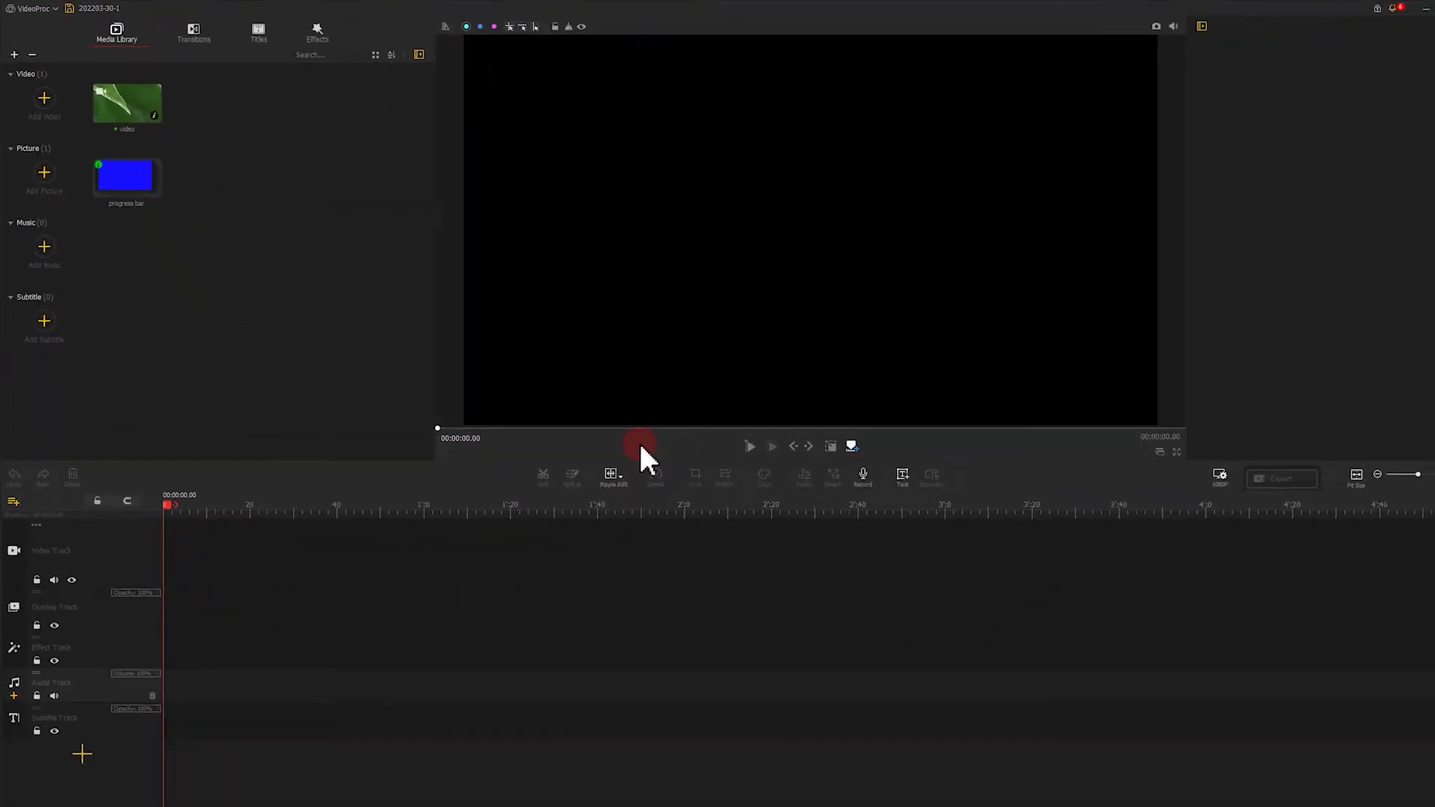
Place video.mp4 on the video track and add a default 'Text Here' title clip.
{"action": "left_click_drag", "start_coordinate": [138, 107], "coordinate": [213, 532]}
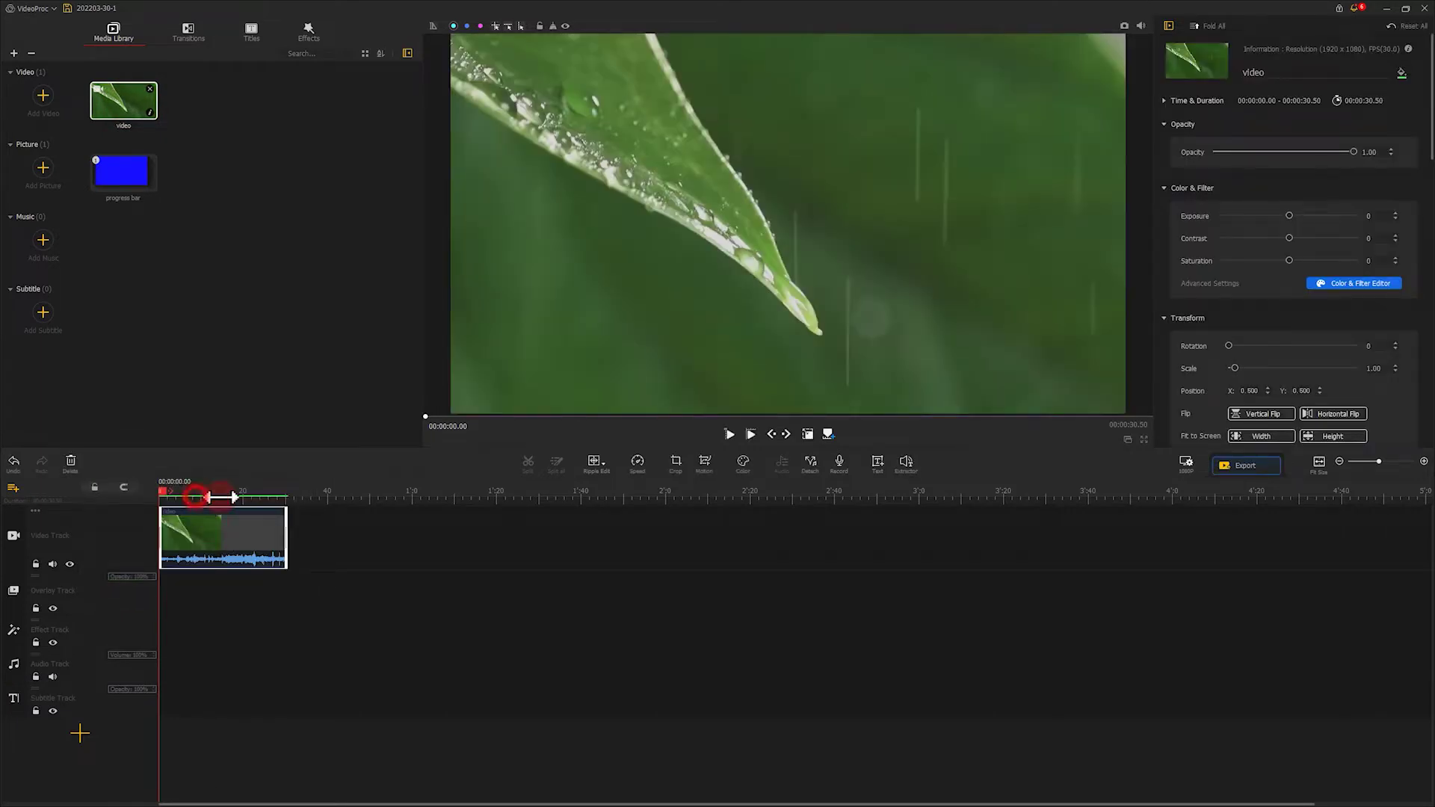
{"action": "scroll", "coordinate": [451, 496], "scroll_direction": "up", "scroll_amount": 3}
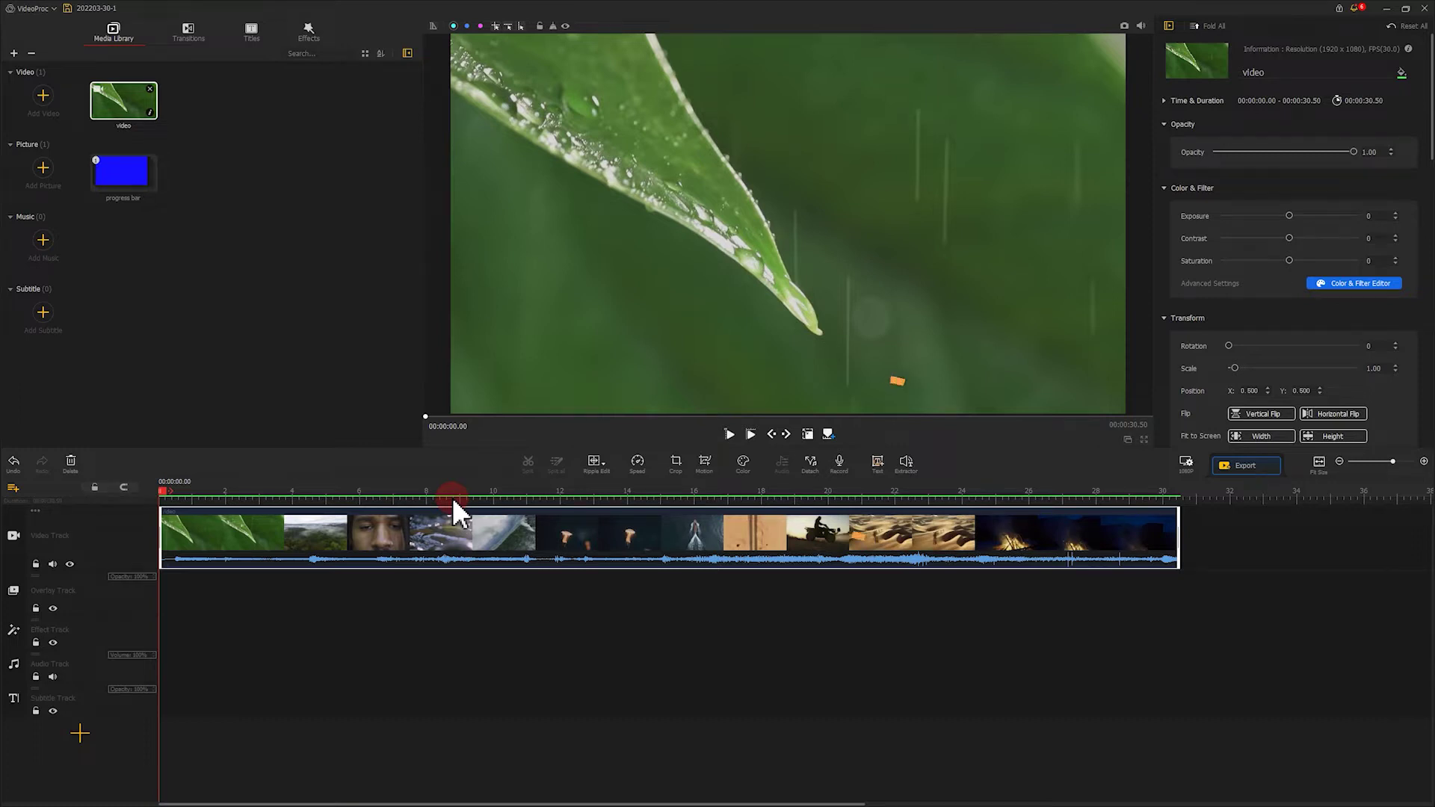
{"action": "left_click", "coordinate": [883, 461]}
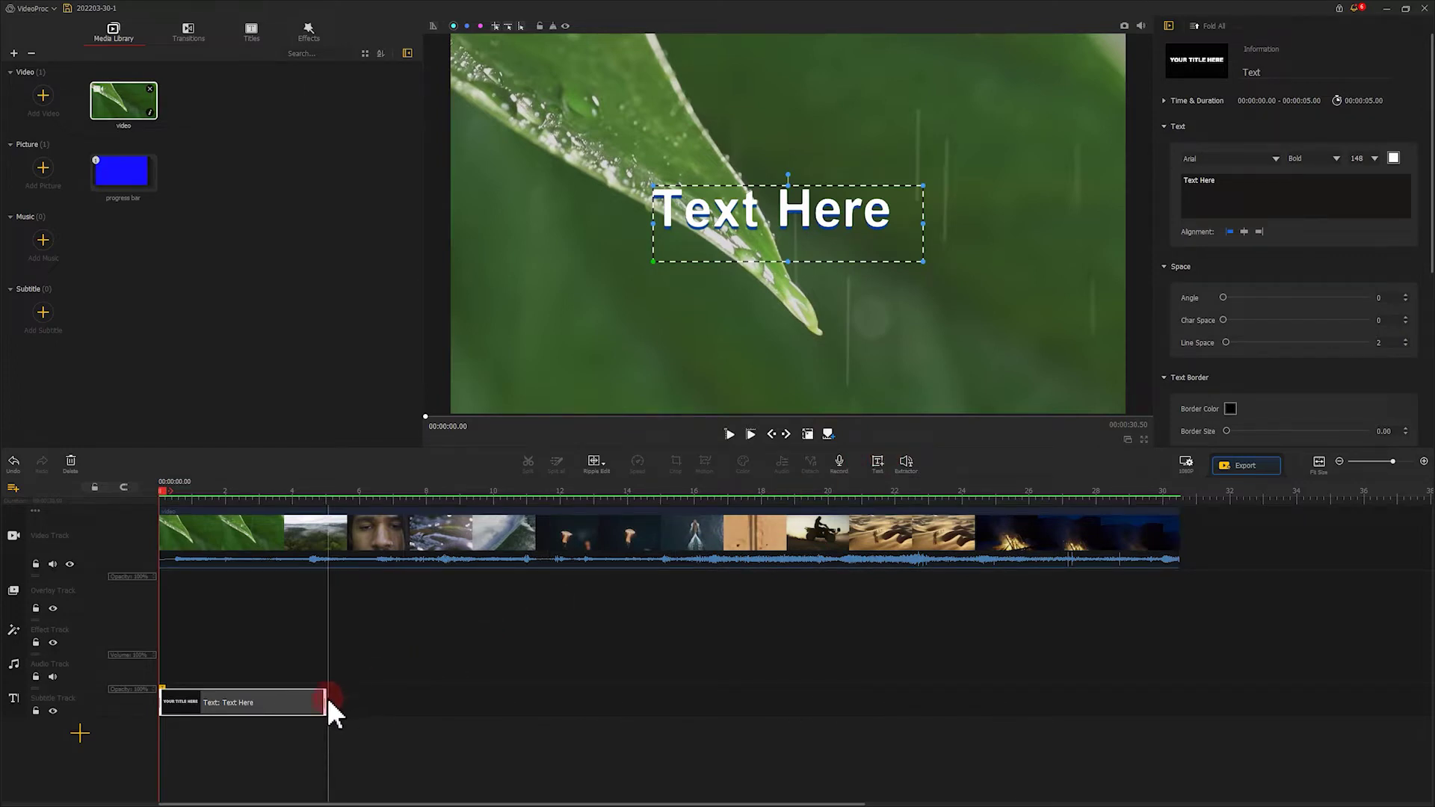
Stretch the text clip to the video's end and replace 'Text Here' with INTRO, TOPIC 1, TOPIC 2.
{"action": "left_click_drag", "start_coordinate": [324, 698], "coordinate": [1180, 704]}
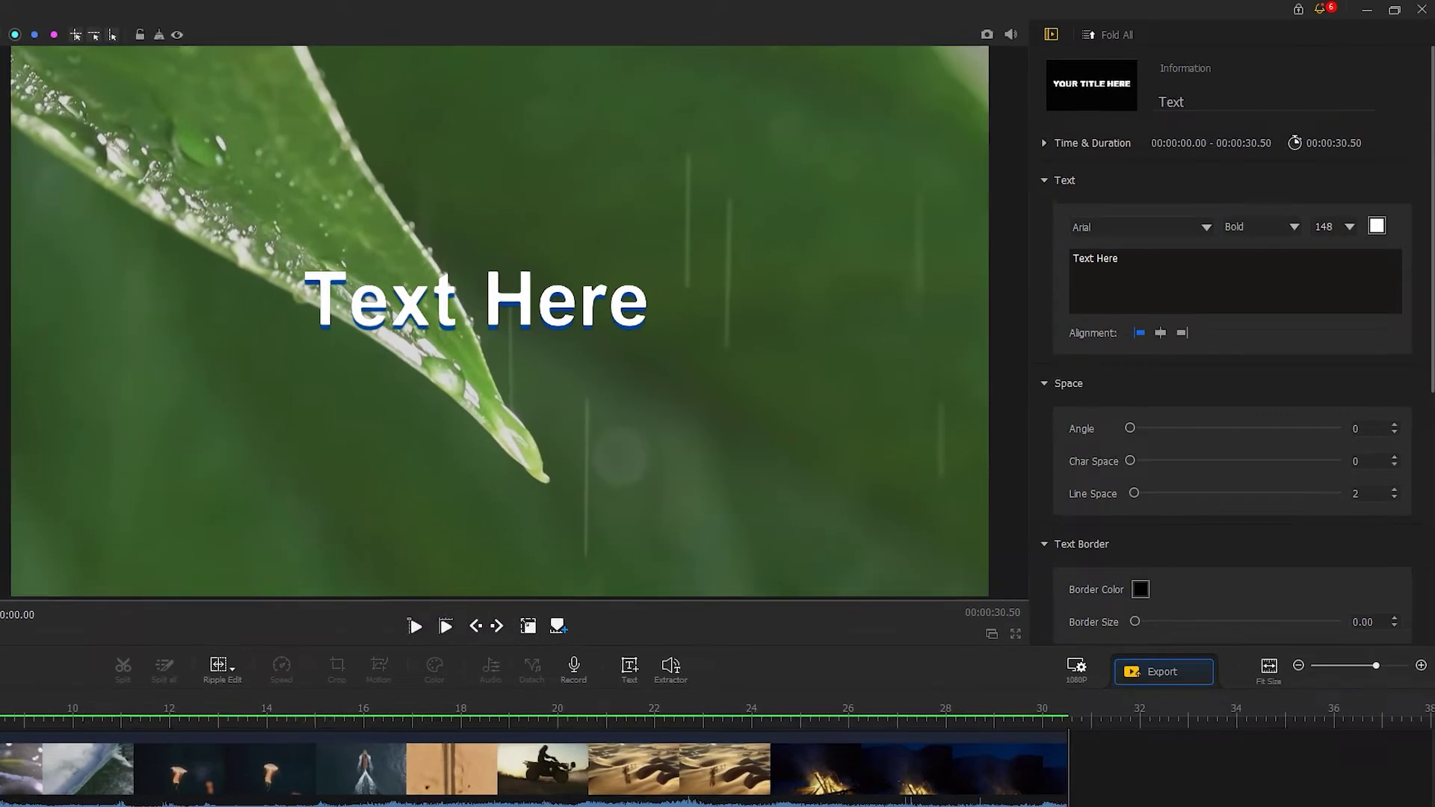
{"action": "triple_click", "coordinate": [1175, 281]}
{"action": "type", "text": "INTRO TOPIC 1 TOPIC 2"}
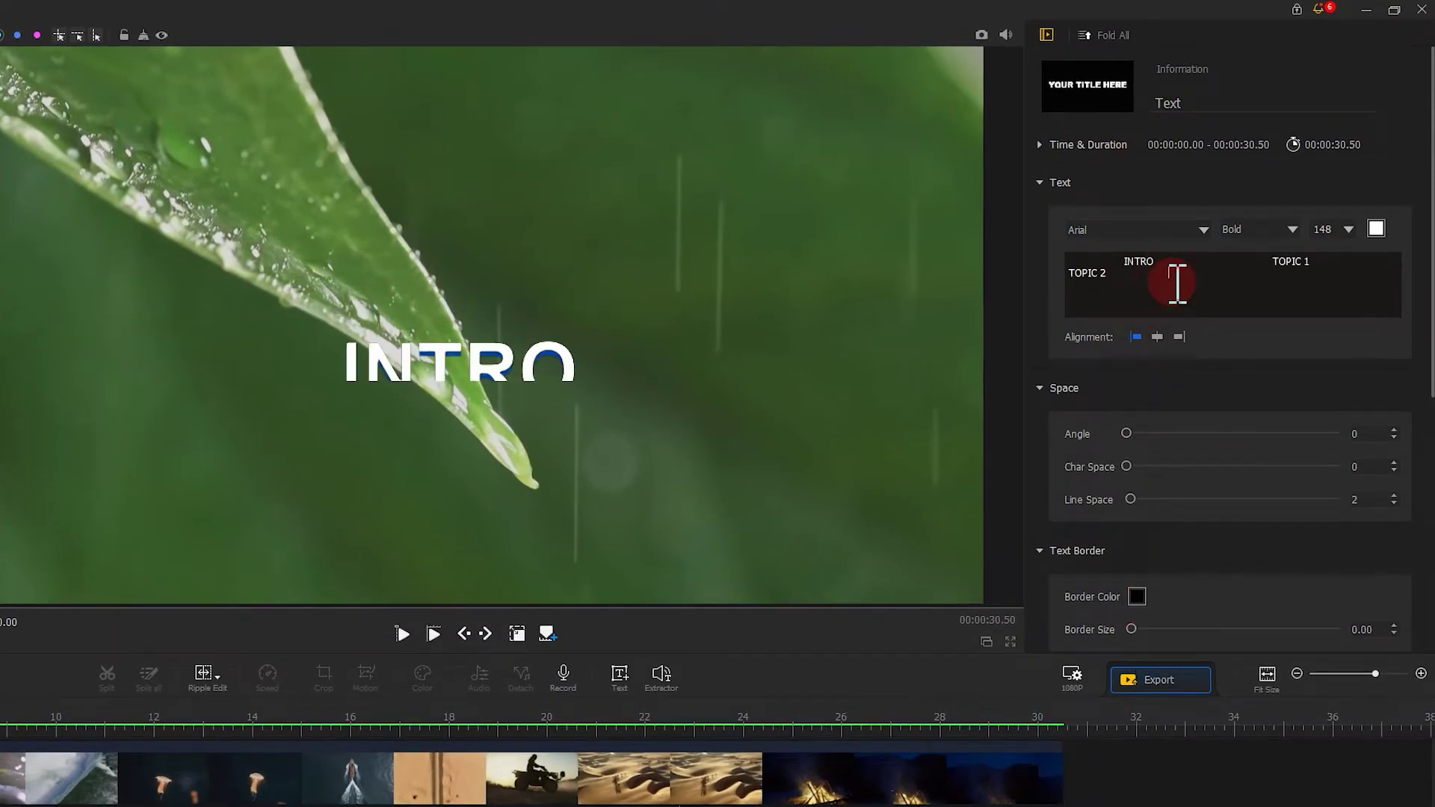
Set the title font to Tahoma, size 36, with a darker shadow colour.
{"action": "left_click", "coordinate": [1203, 229]}
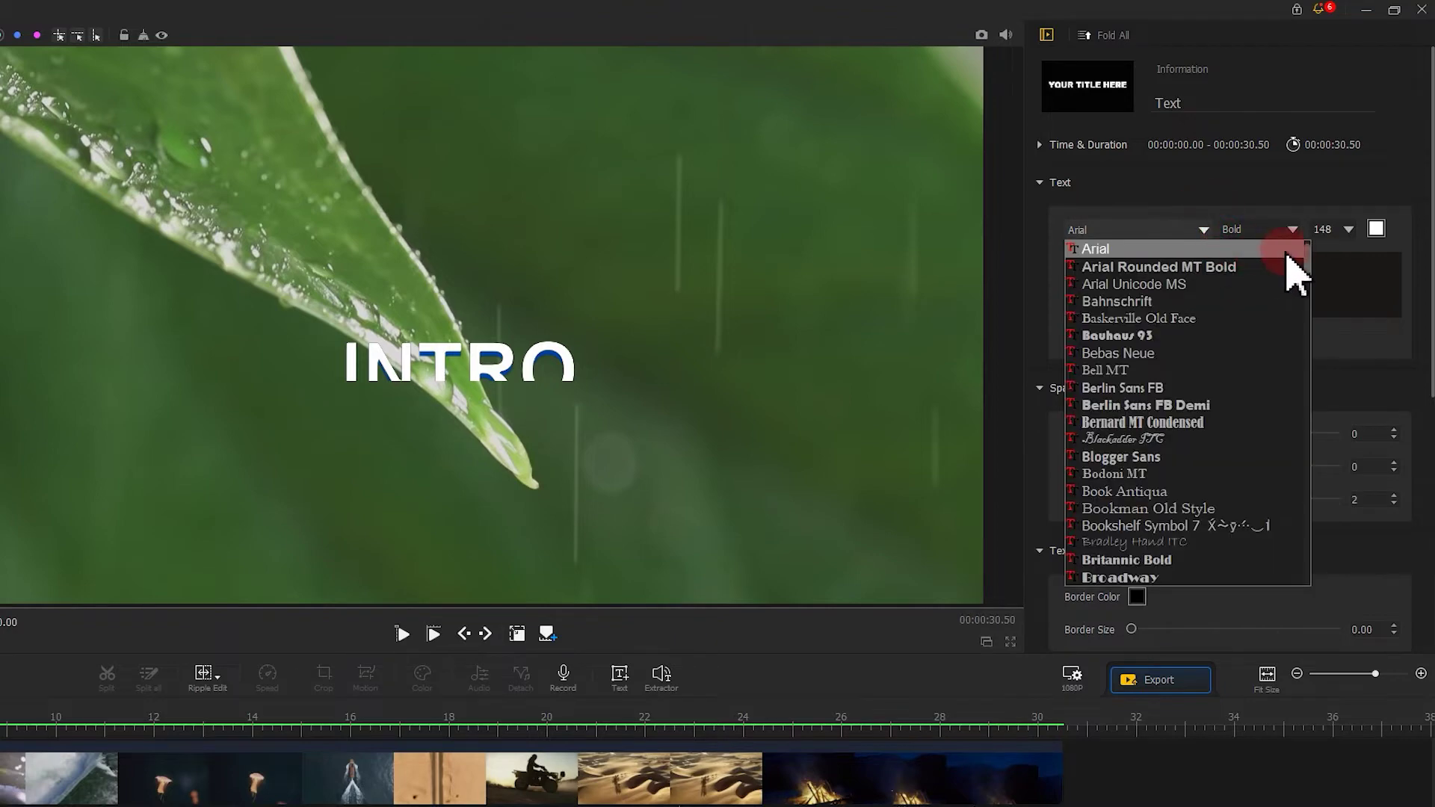
{"action": "left_click_drag", "start_coordinate": [1306, 258], "coordinate": [1313, 593]}
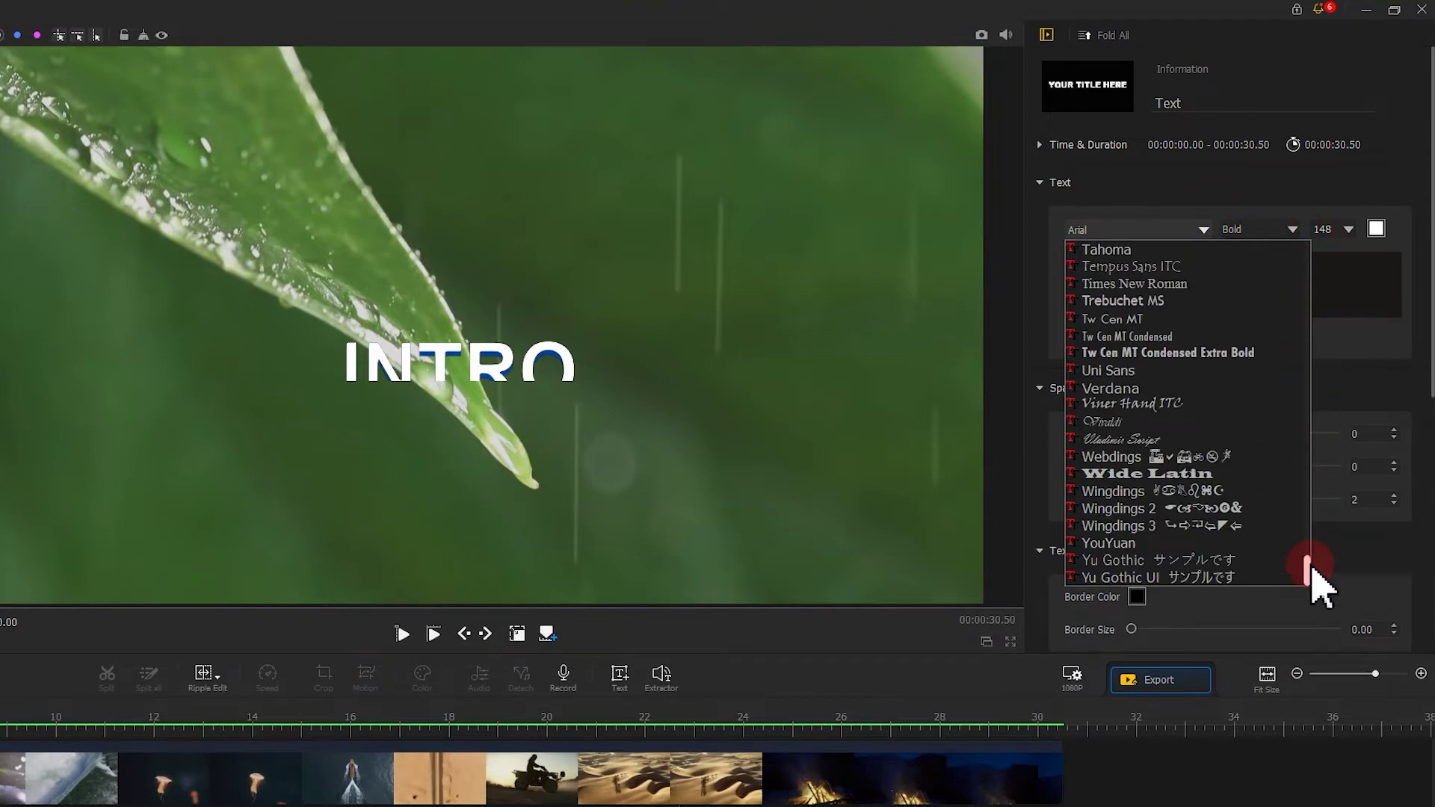
{"action": "left_click", "coordinate": [1188, 252]}
{"action": "left_click", "coordinate": [1286, 230]}
{"action": "left_click", "coordinate": [1285, 231]}
{"action": "left_click", "coordinate": [1332, 230]}
{"action": "left_click", "coordinate": [1334, 315]}
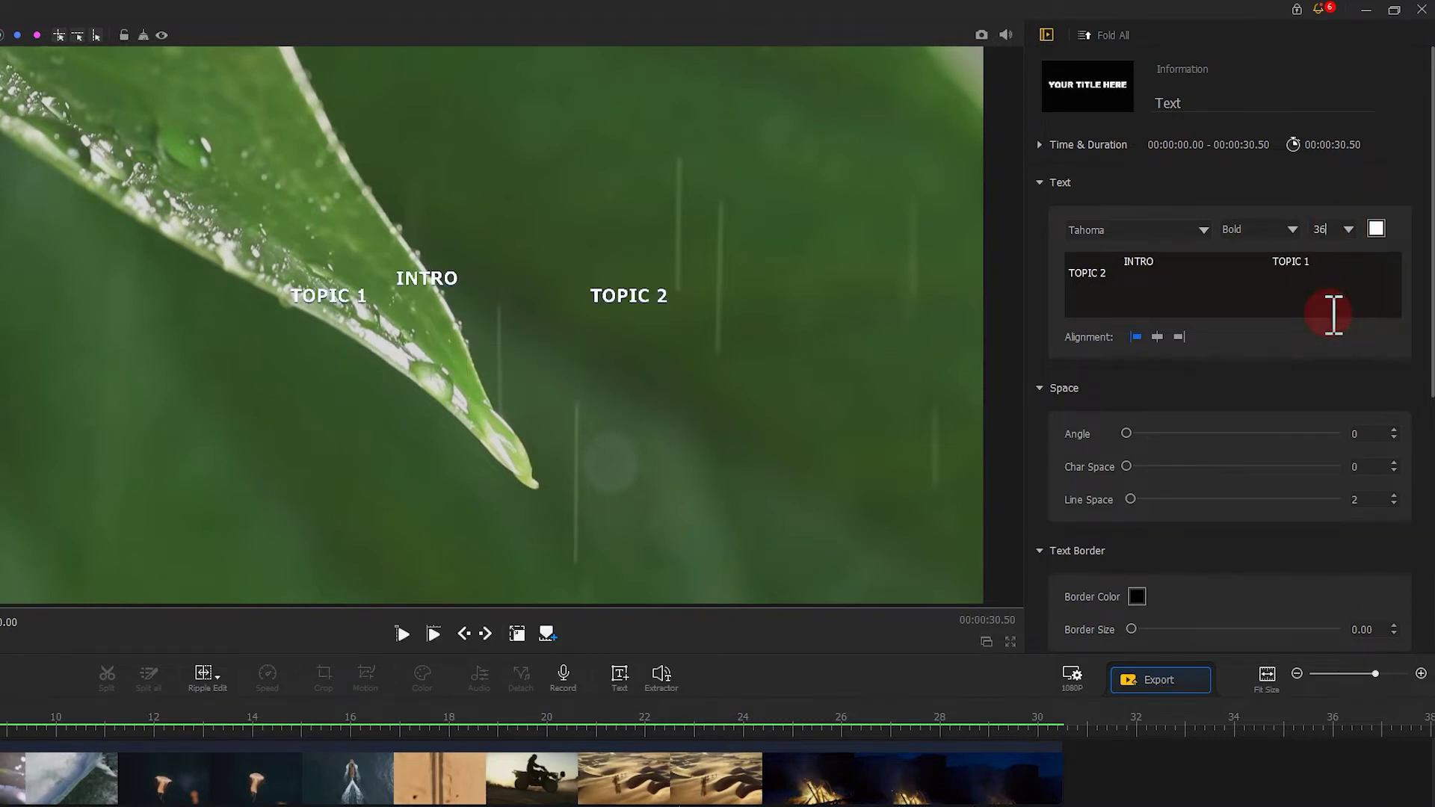
{"action": "left_click_drag", "start_coordinate": [1427, 305], "coordinate": [1424, 559]}
{"action": "left_click", "coordinate": [1121, 424]}
{"action": "left_click_drag", "start_coordinate": [421, 644], "coordinate": [312, 646]}
{"action": "left_click", "coordinate": [409, 768]}
Widen the text box across the frame, move it to the bottom, and center-align it.
{"action": "left_click", "coordinate": [440, 281]}
{"action": "left_click", "coordinate": [292, 327]}
{"action": "left_click_drag", "start_coordinate": [293, 325], "coordinate": [10, 330]}
{"action": "left_click_drag", "start_coordinate": [686, 326], "coordinate": [983, 324]}
{"action": "left_click_drag", "start_coordinate": [507, 302], "coordinate": [509, 610]}
{"action": "left_click", "coordinate": [1046, 513]}
{"action": "left_click_drag", "start_coordinate": [1429, 359], "coordinate": [1418, 113]}
{"action": "left_click", "coordinate": [1157, 337]}
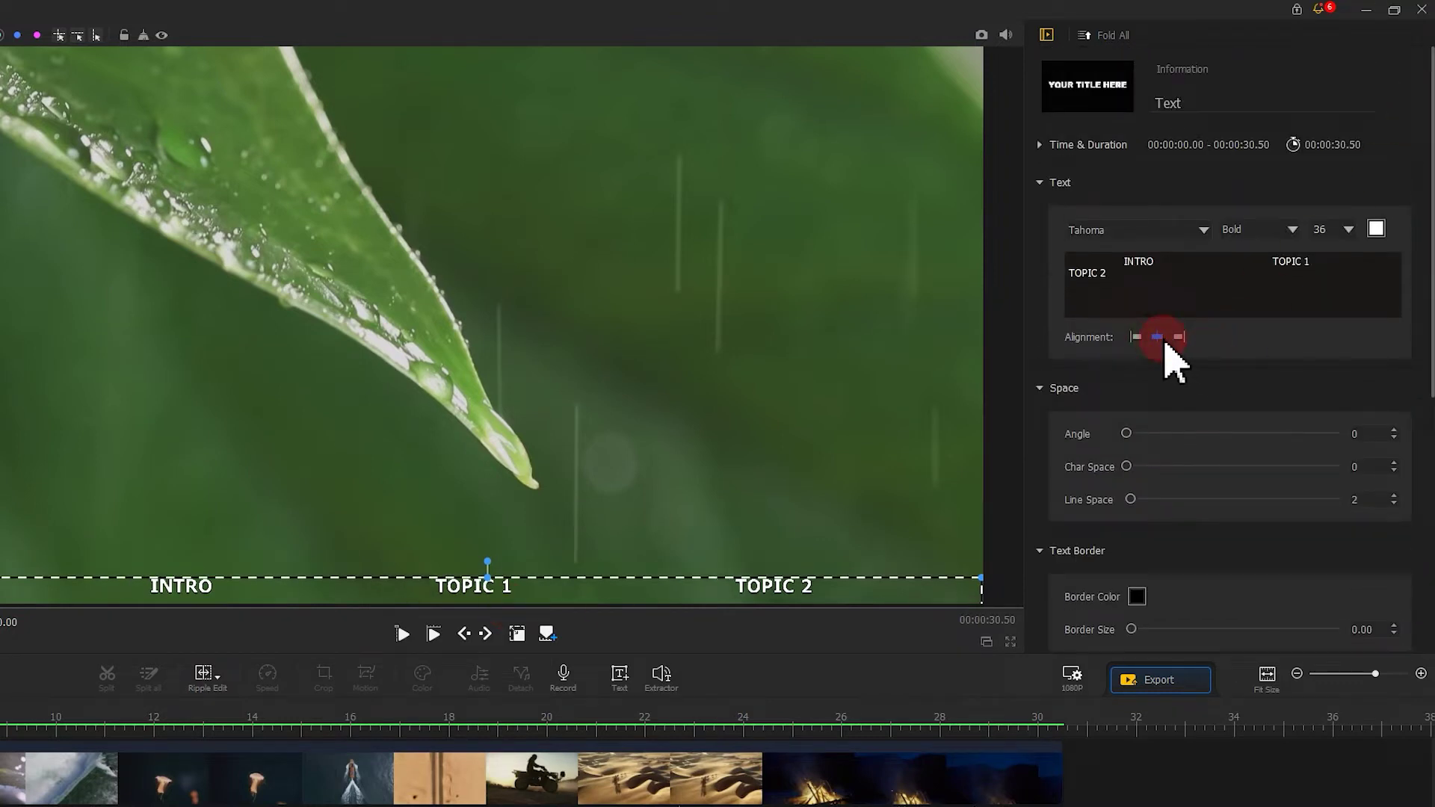
{"action": "left_click", "coordinate": [765, 644]}
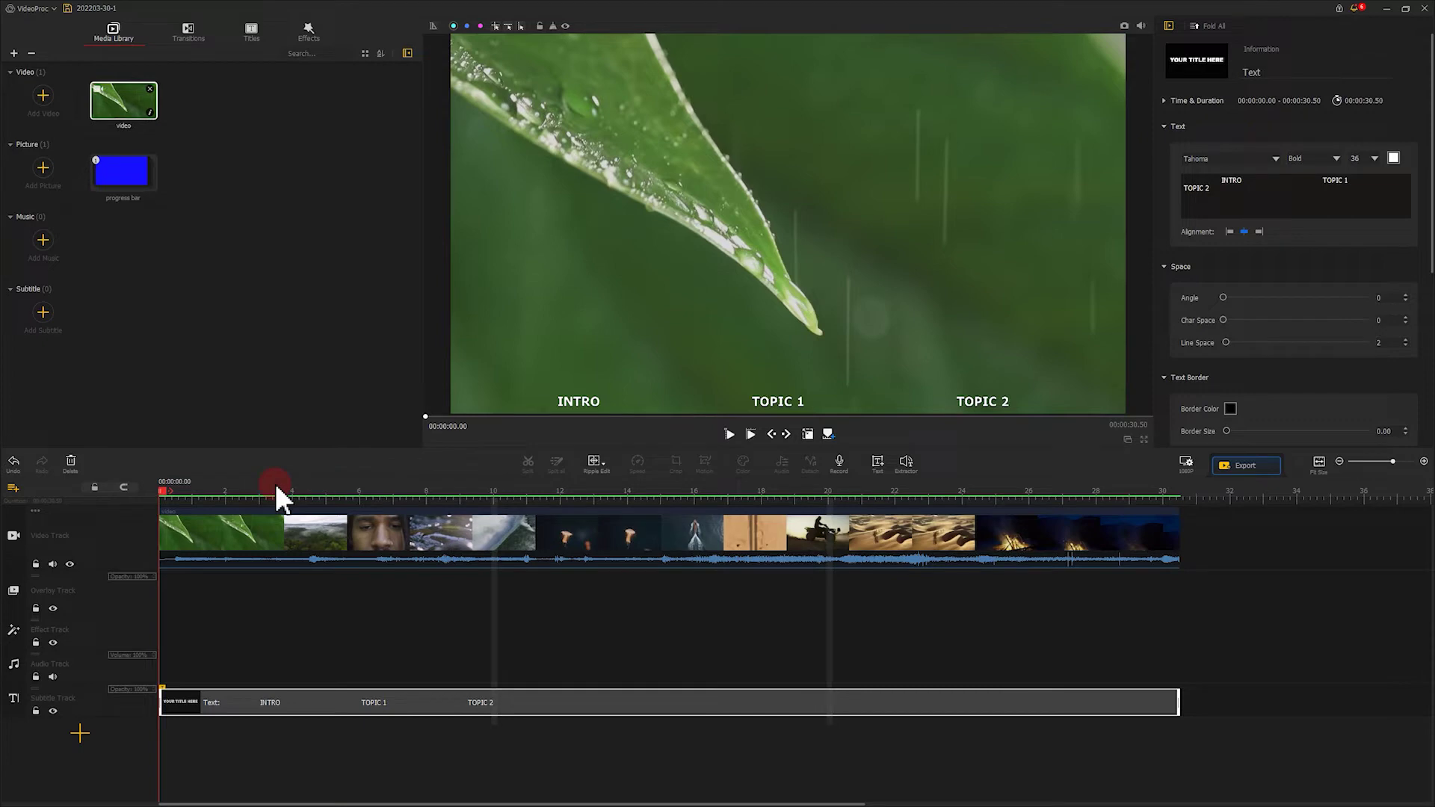
Insert | dividers between the labels at the 10 s and 20 s marks.
{"action": "left_click_drag", "start_coordinate": [162, 487], "coordinate": [496, 492]}
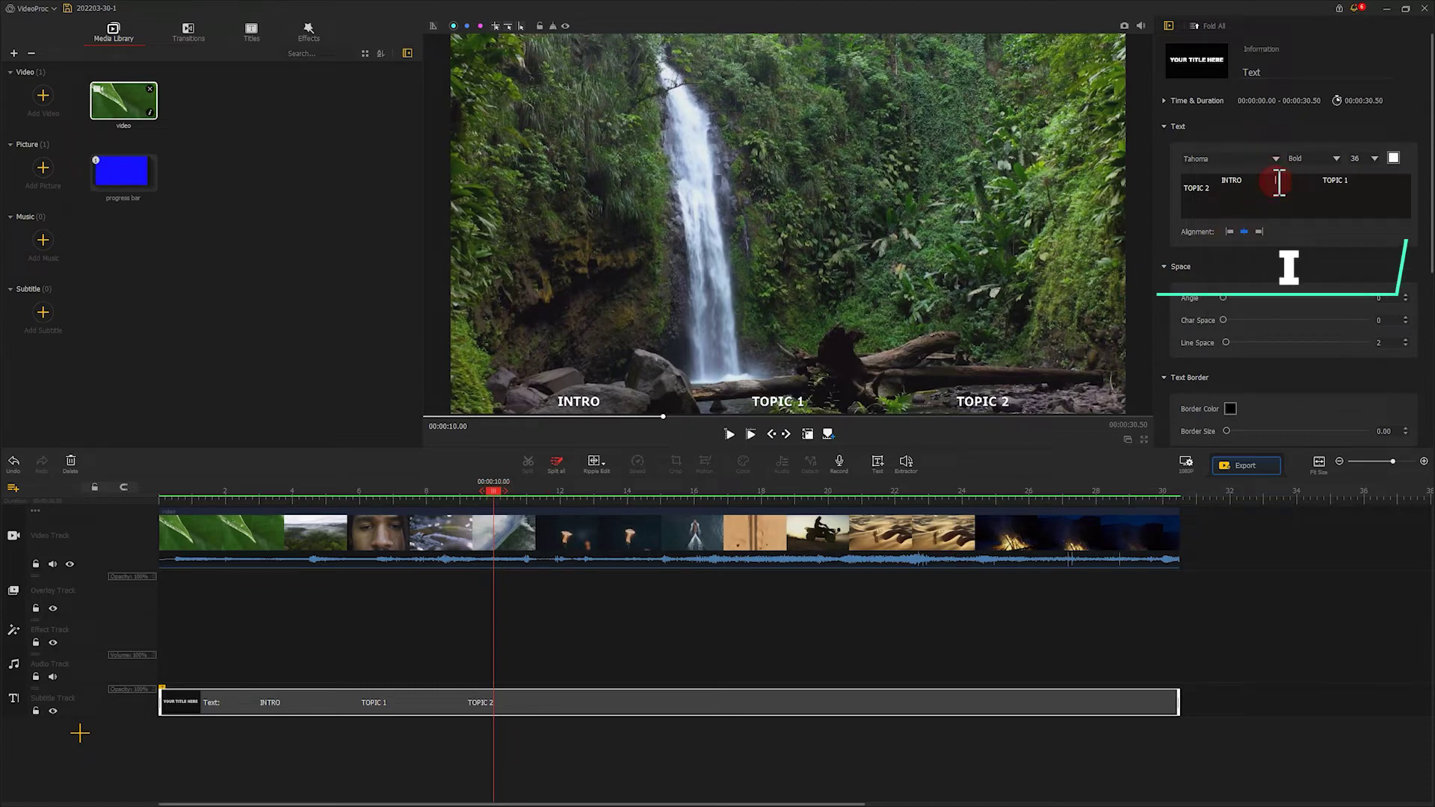
{"action": "type", "text": "|"}
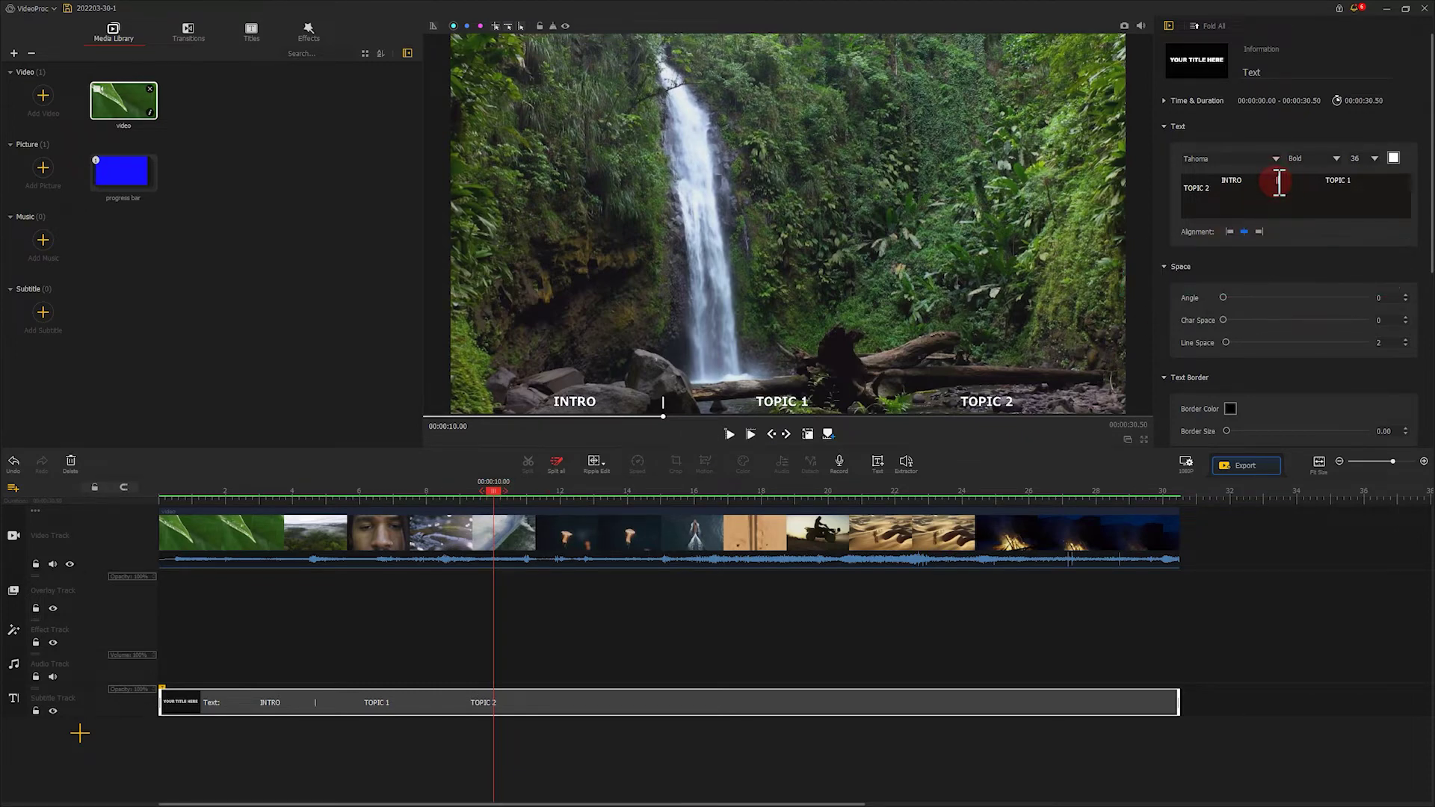
{"action": "left_click_drag", "start_coordinate": [498, 503], "coordinate": [829, 486]}
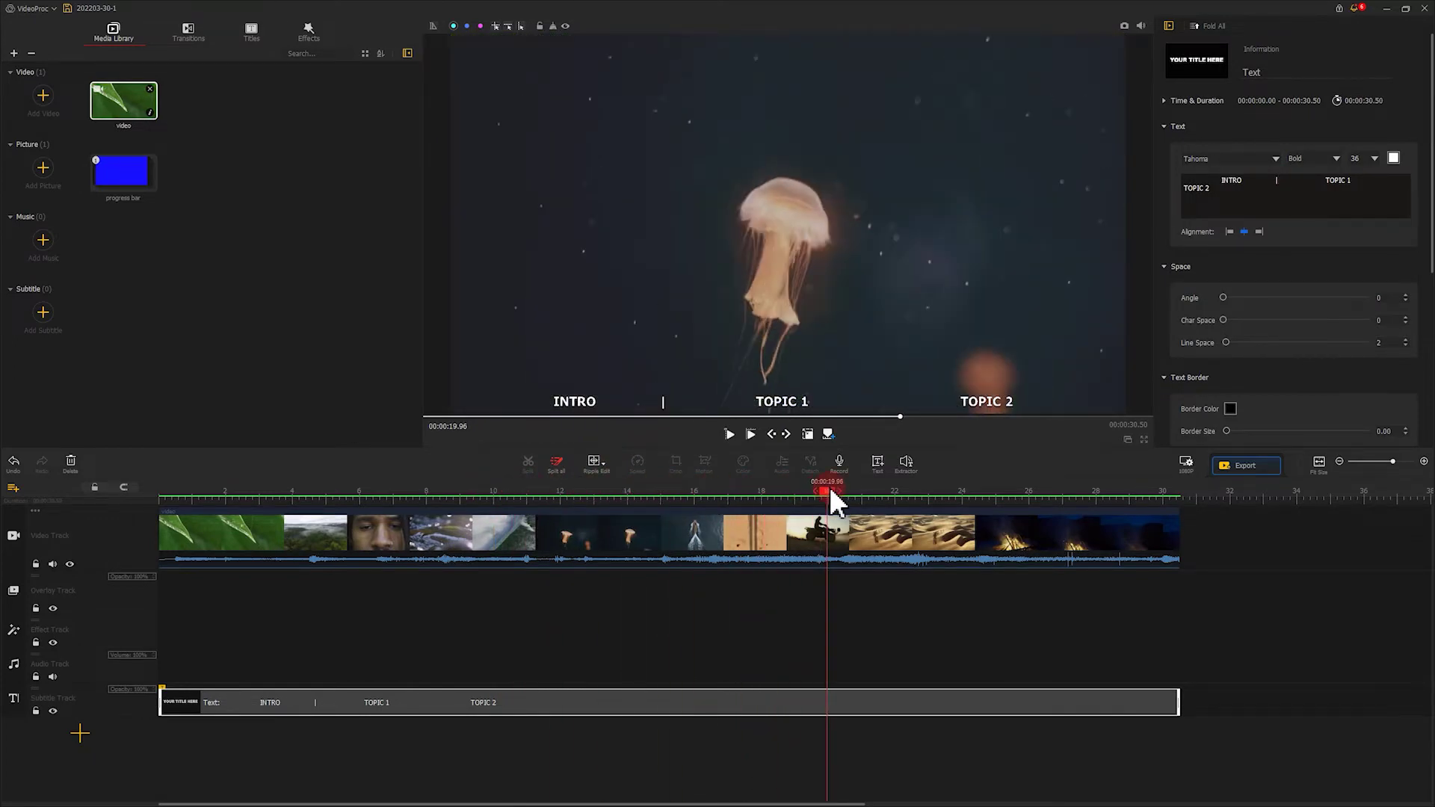
{"action": "left_click", "coordinate": [1353, 238]}
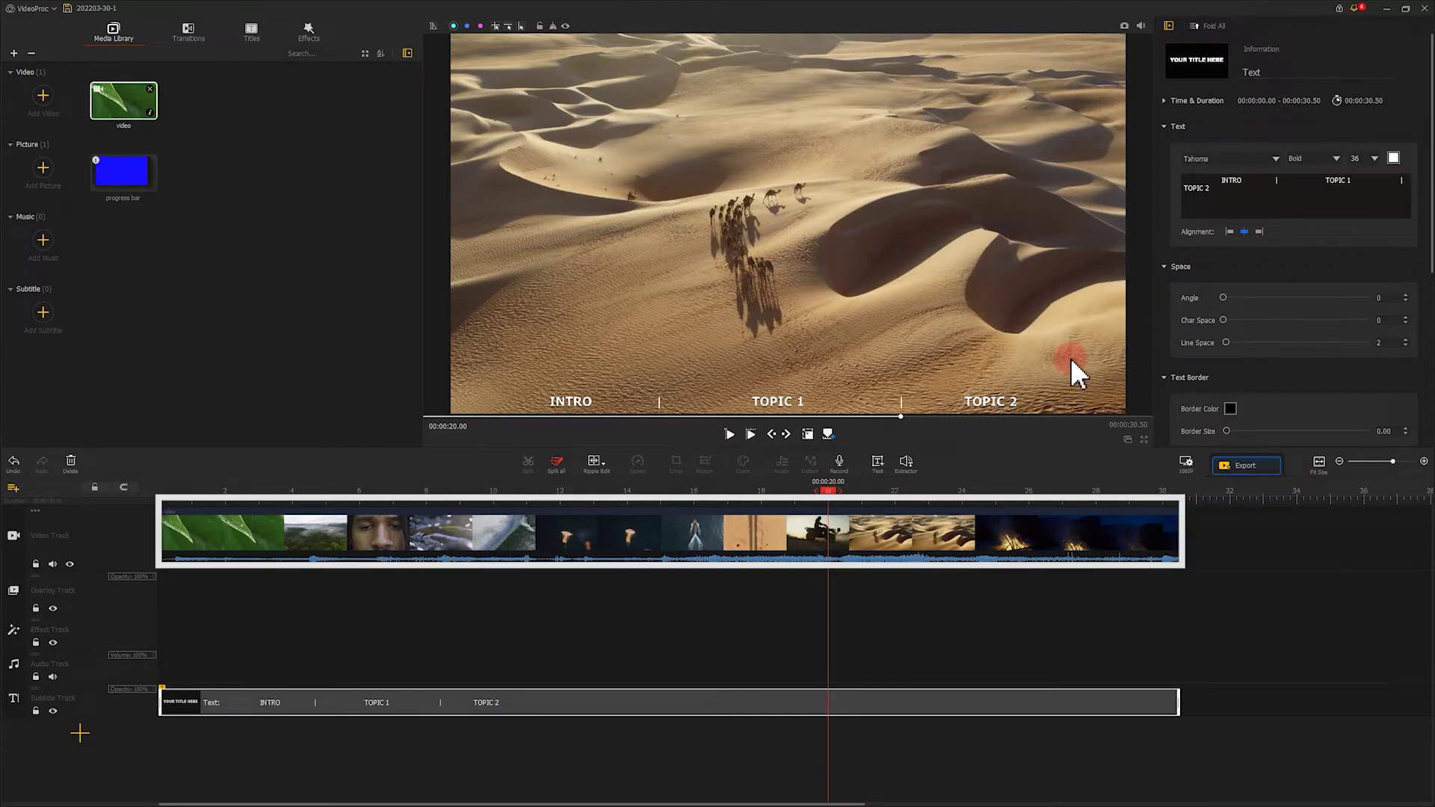
{"action": "left_click", "coordinate": [775, 527]}
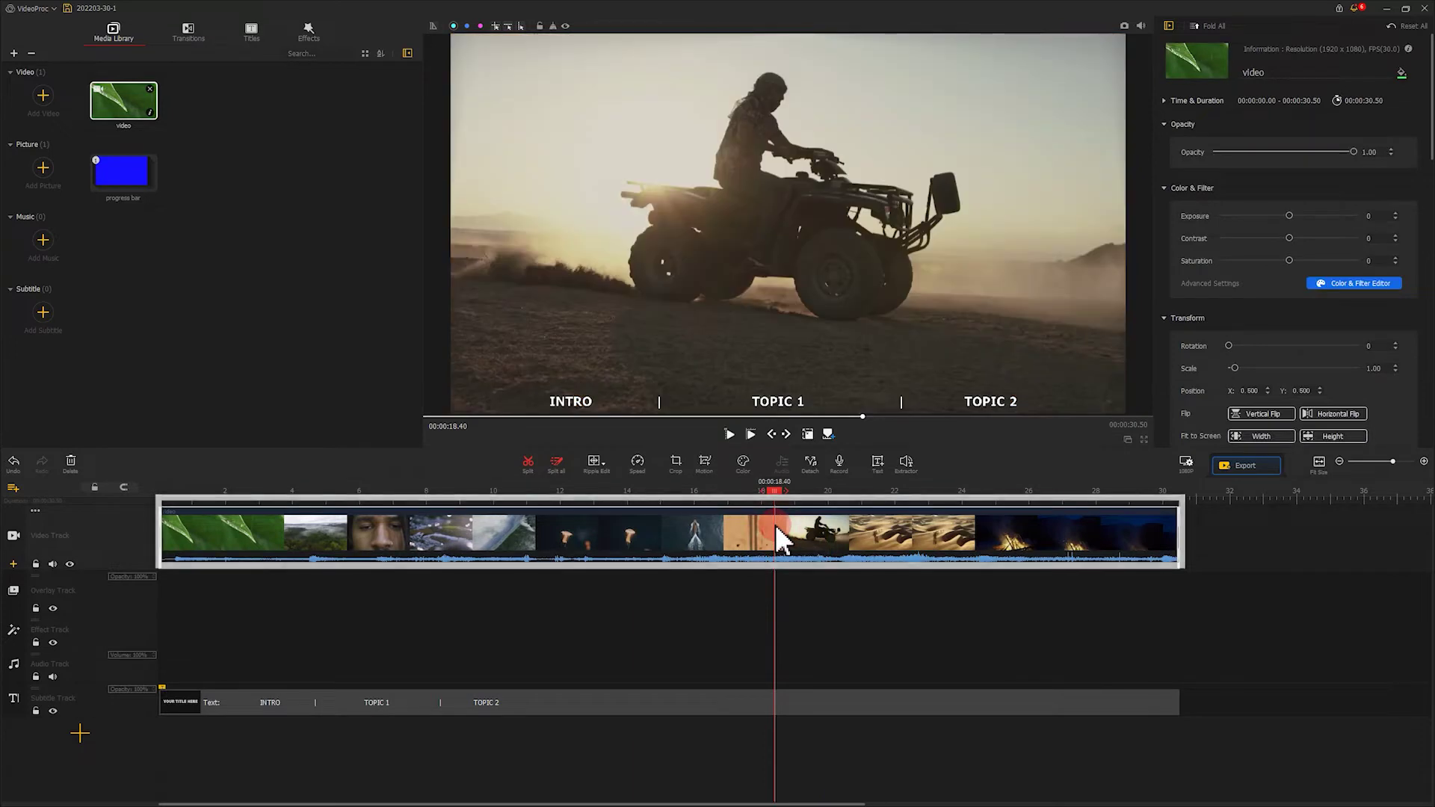
Detach the video's audio, move the footage to the overlay track, and put solid color.png on the video track.
{"action": "left_click", "coordinate": [815, 469]}
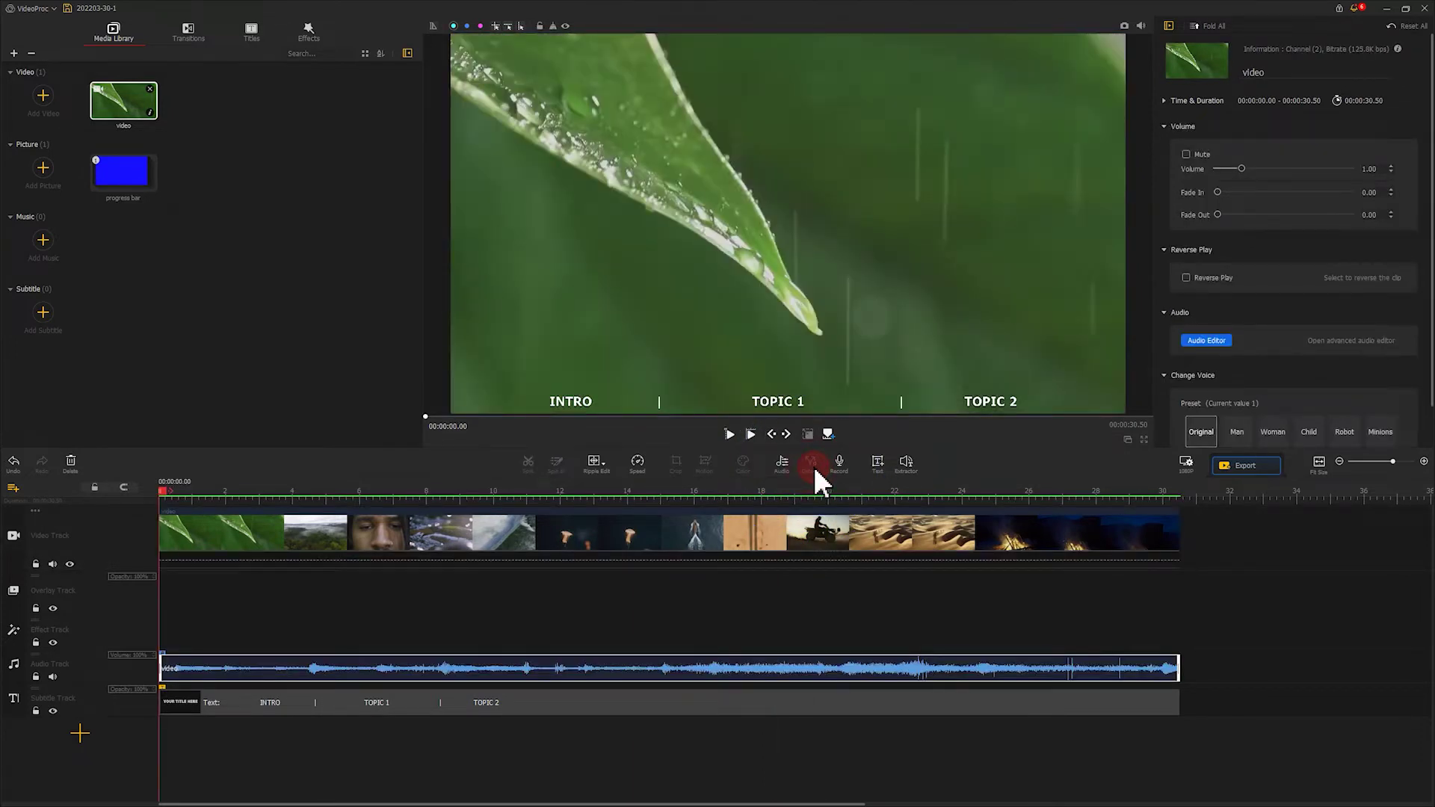
{"action": "left_click_drag", "start_coordinate": [715, 544], "coordinate": [698, 585]}
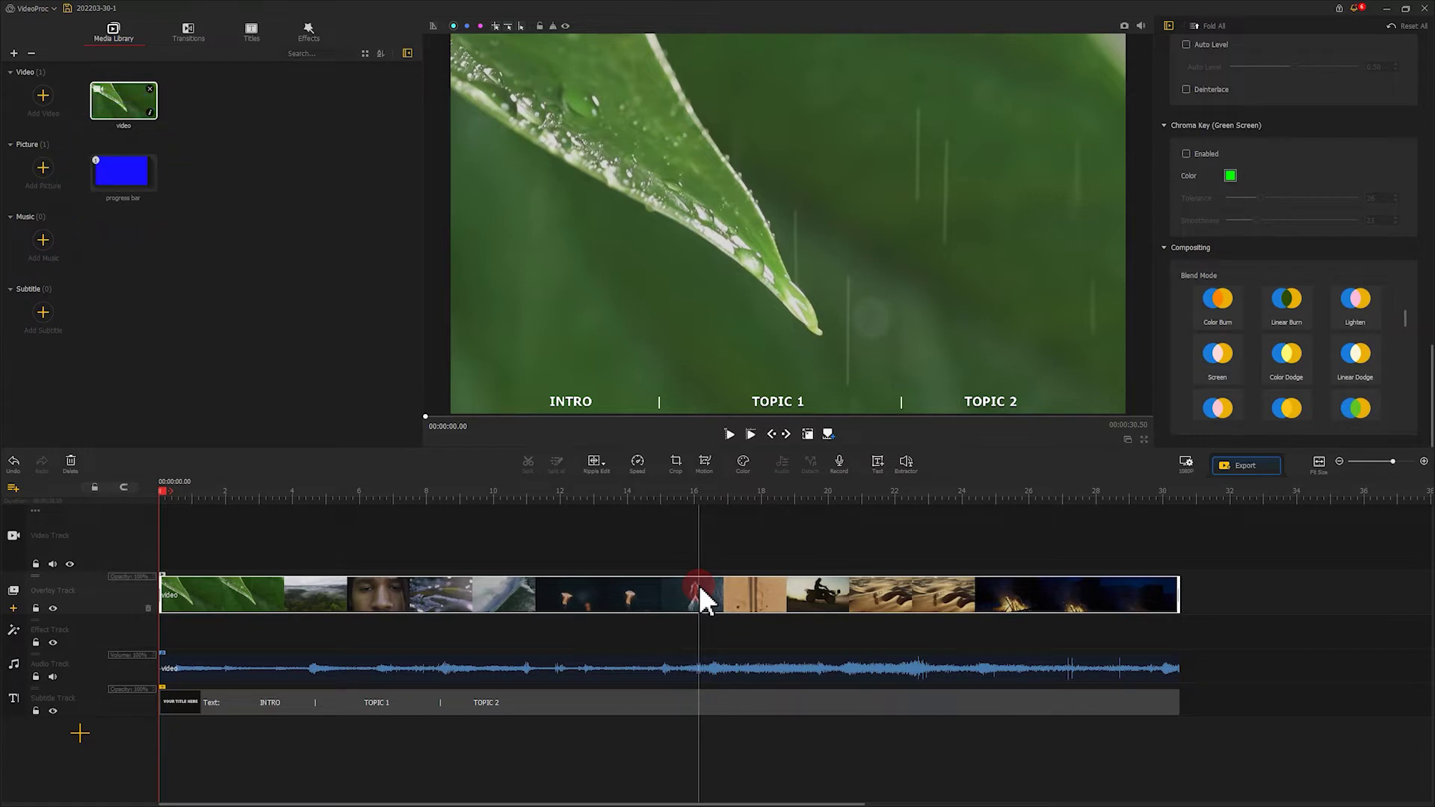
{"action": "left_click", "coordinate": [302, 314]}
{"action": "mouse_move", "coordinate": [124, 176]}
{"action": "left_mouse_down"}
{"action": "mouse_move", "coordinate": [186, 534]}
{"action": "mouse_move", "coordinate": [228, 535]}
{"action": "left_mouse_up"}
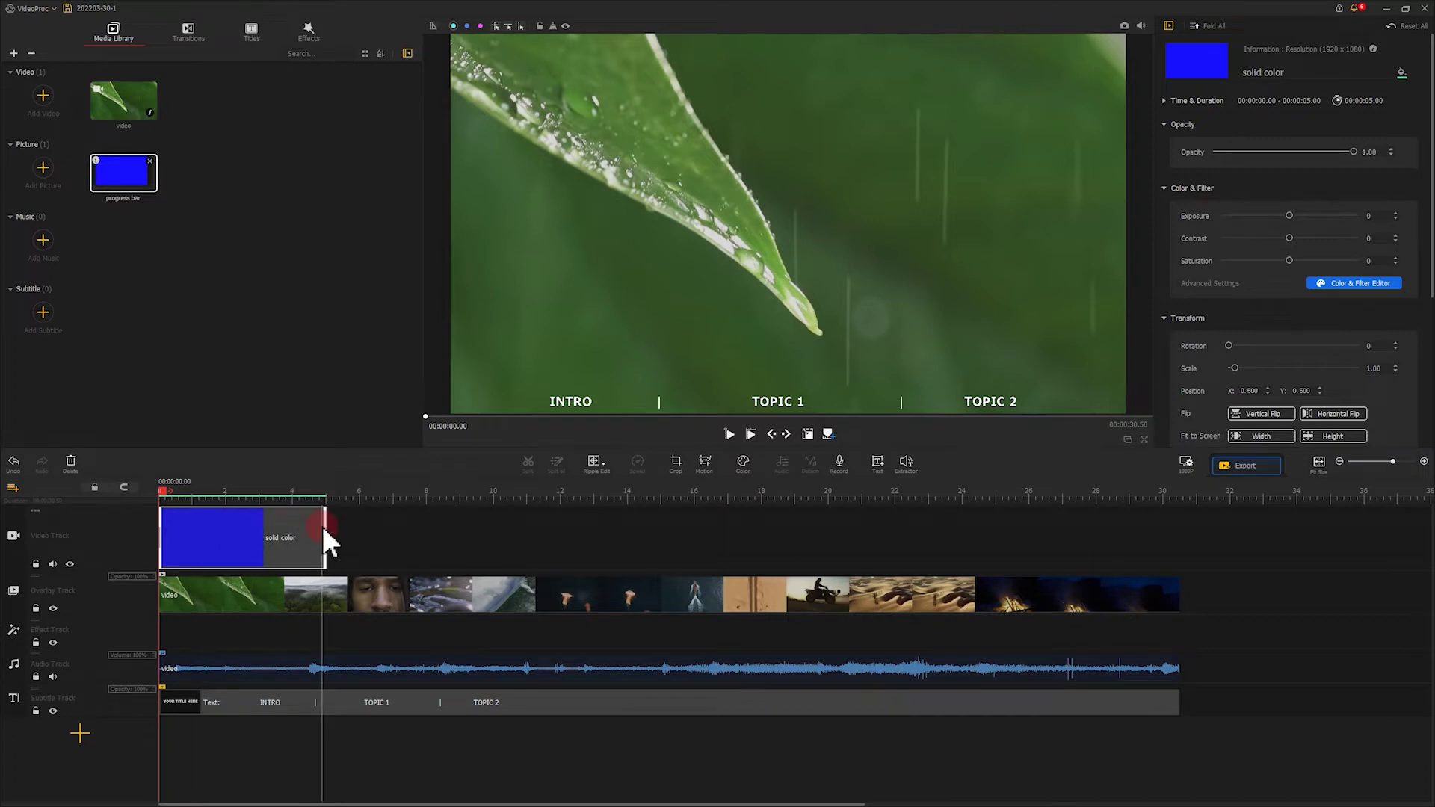
Extend the solid color clip to the 30.5 s end and hide the overlay track.
{"action": "left_click_drag", "start_coordinate": [327, 528], "coordinate": [1179, 542]}
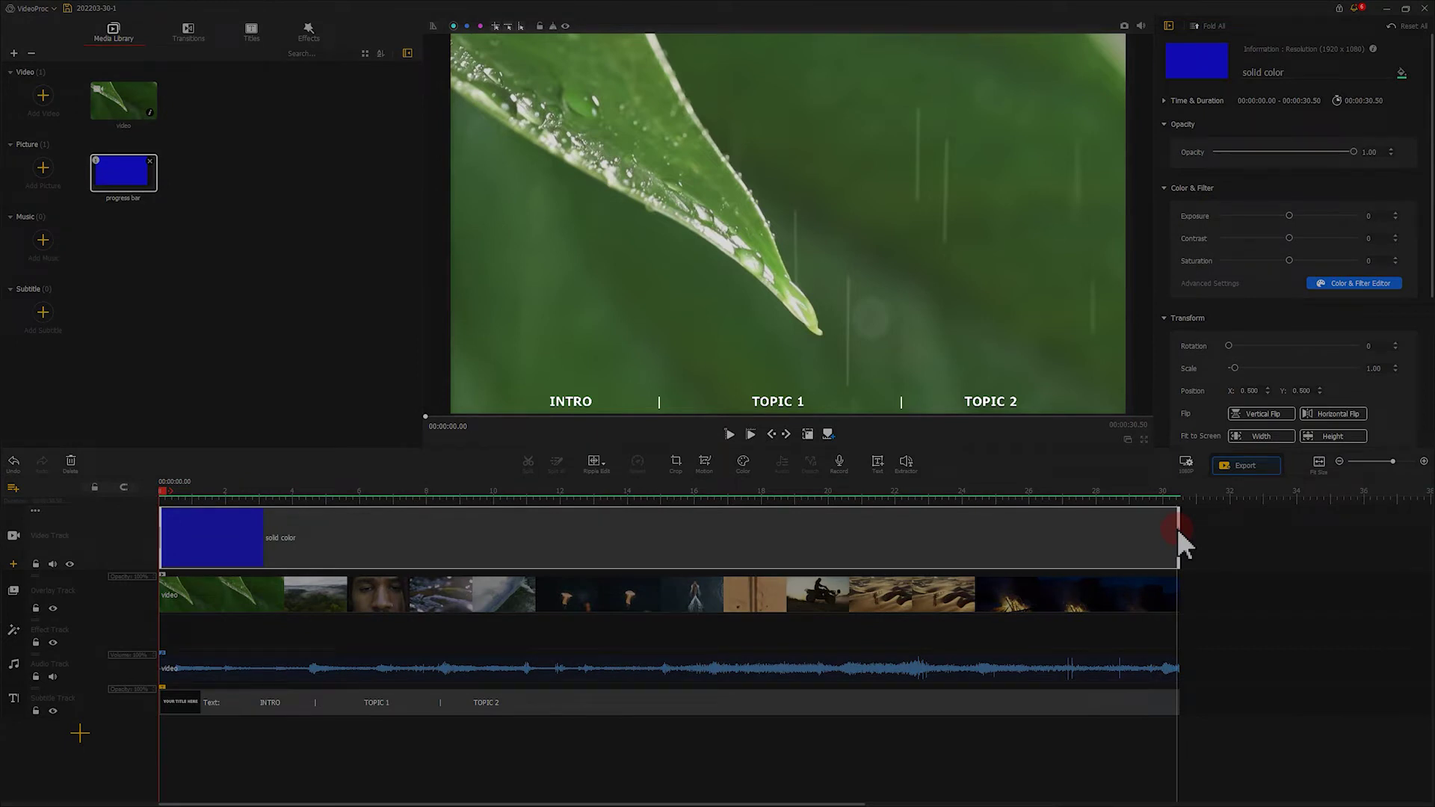
{"action": "left_click_drag", "start_coordinate": [1182, 544], "coordinate": [1176, 528]}
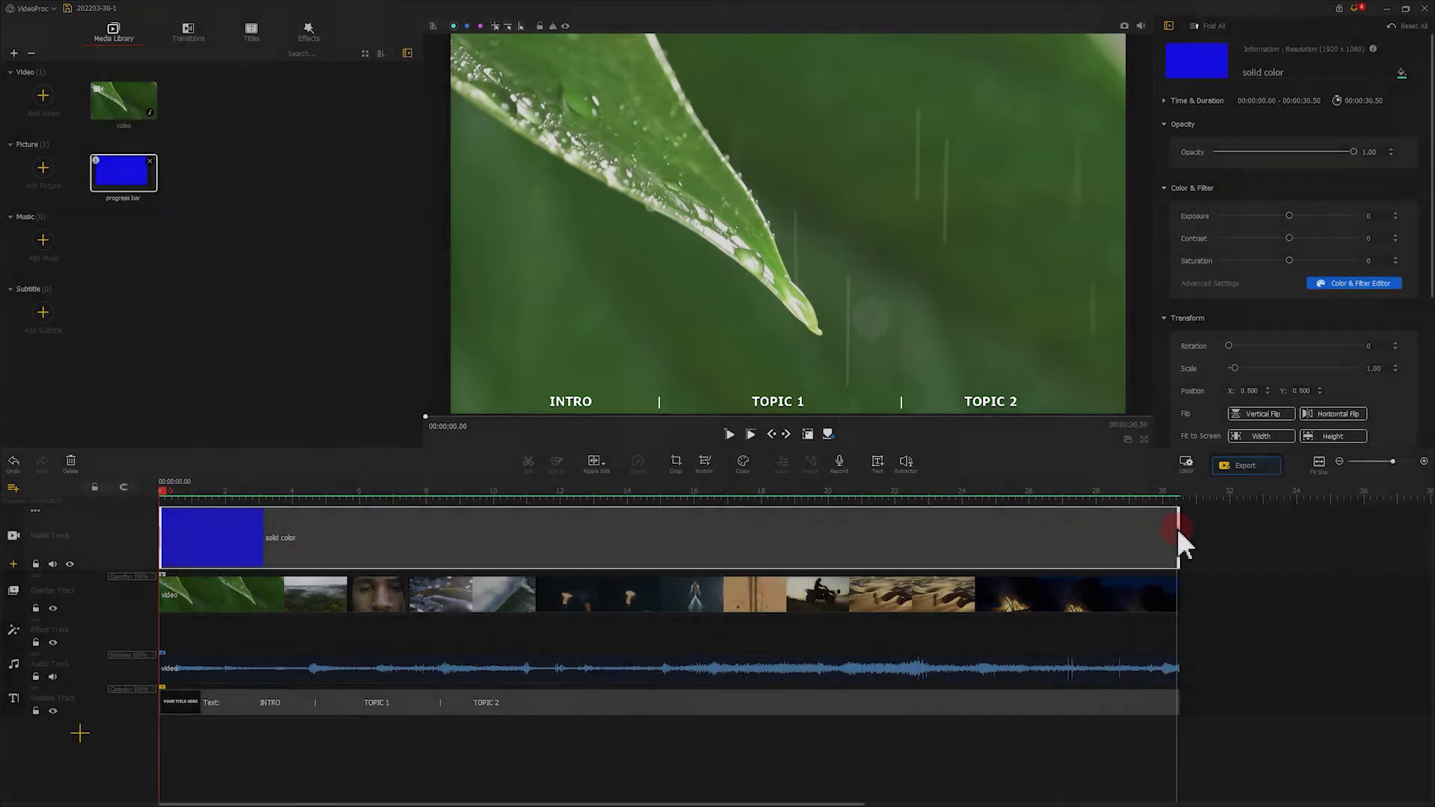
{"action": "left_click", "coordinate": [131, 577]}
{"action": "left_click", "coordinate": [52, 609]}
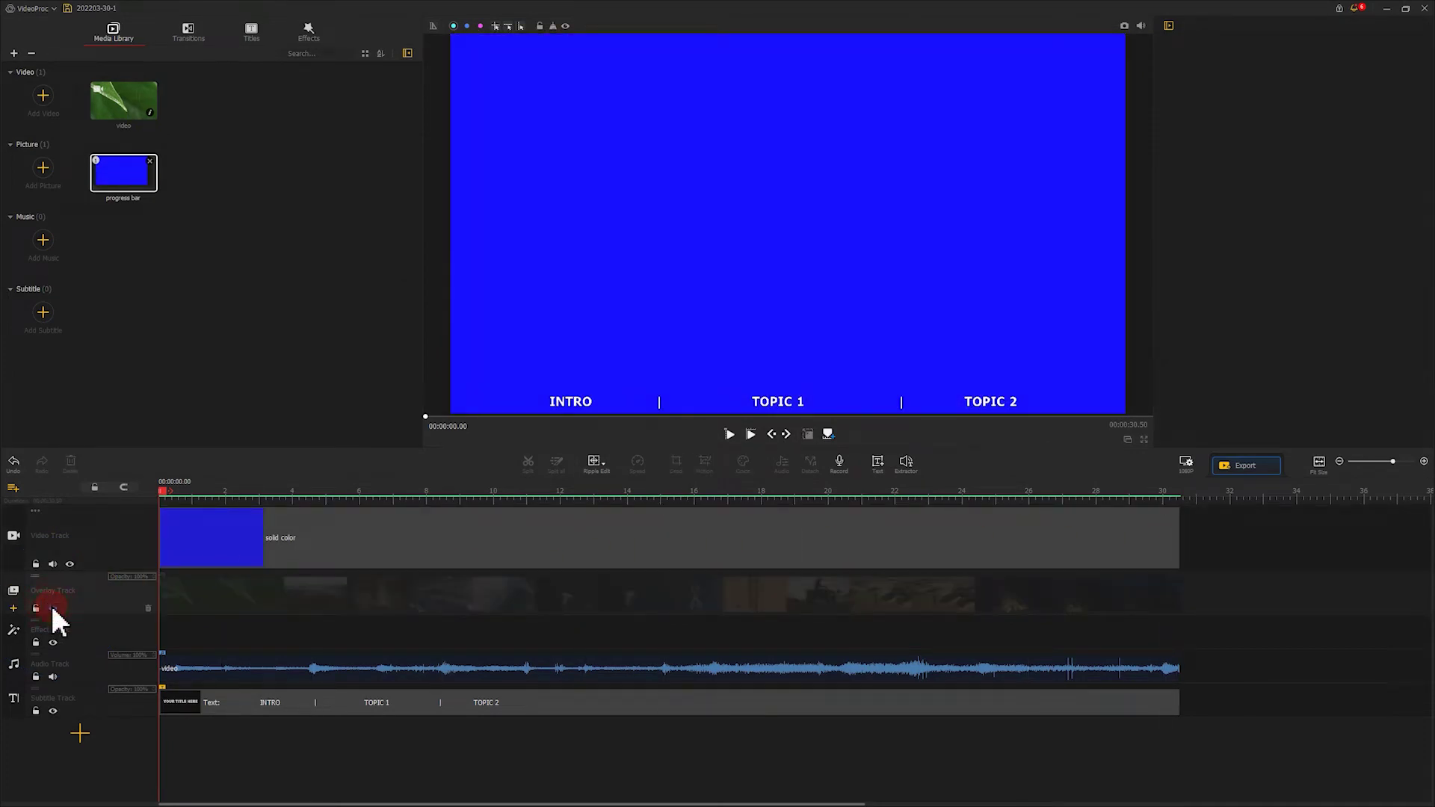
{"action": "left_click", "coordinate": [632, 553]}
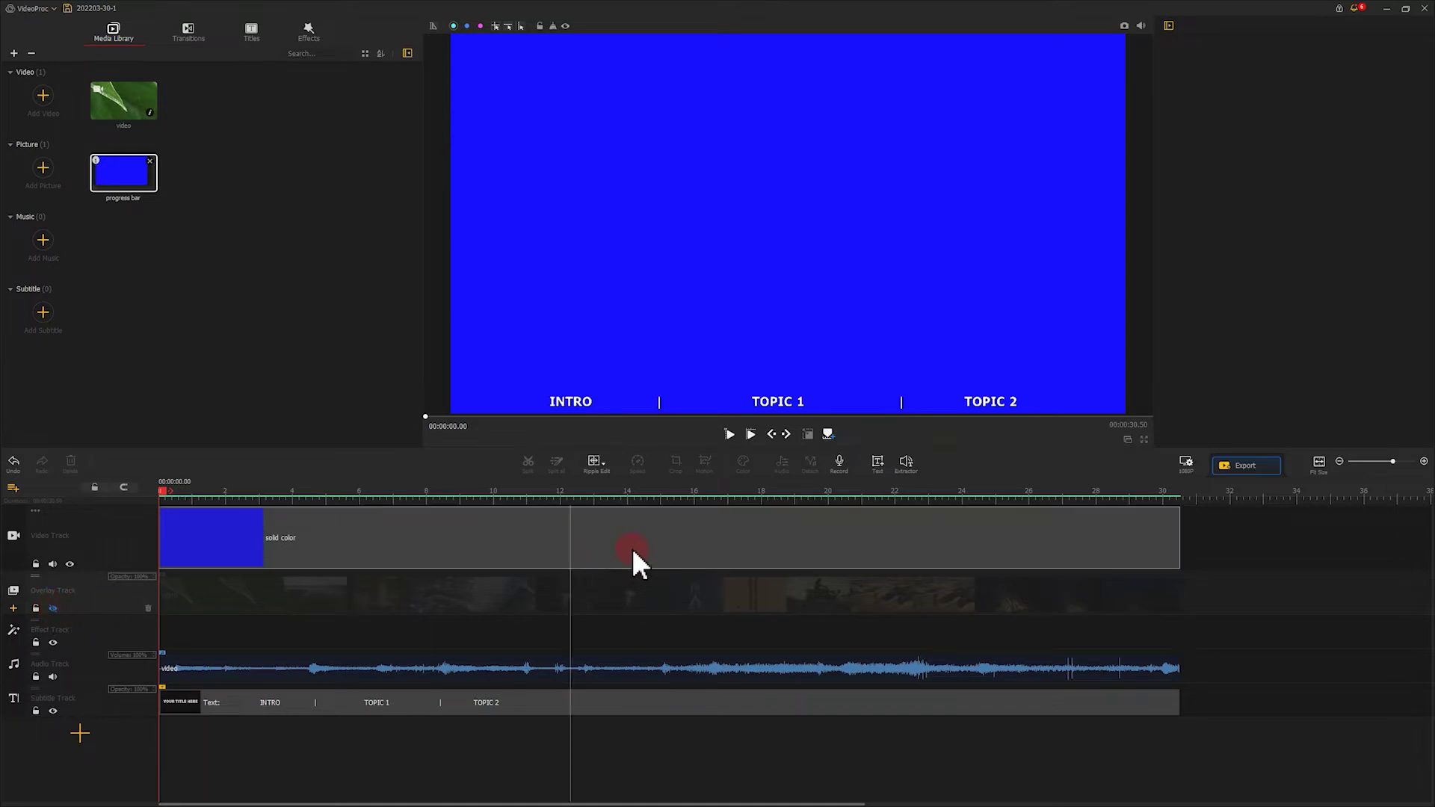
{"action": "left_click", "coordinate": [797, 528]}
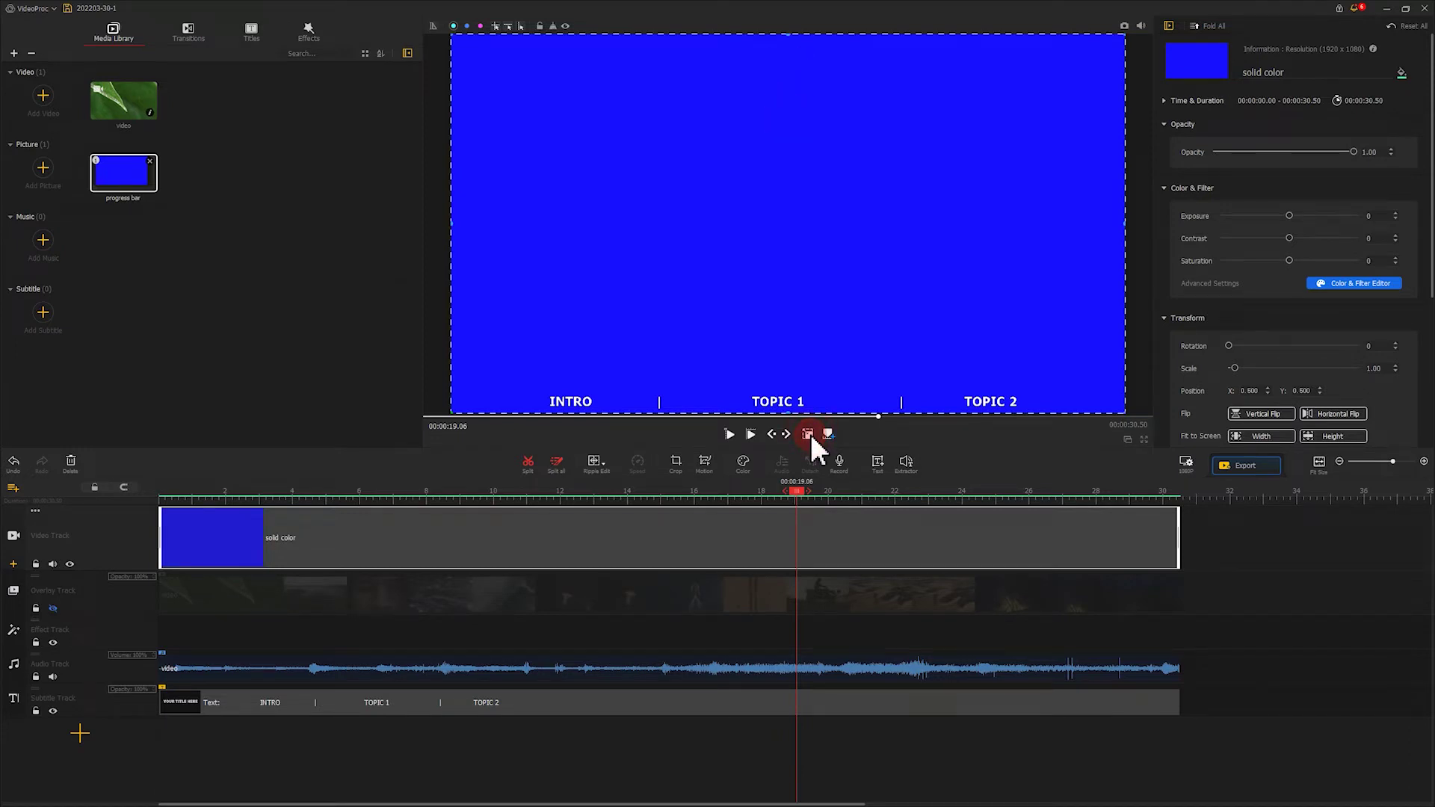
Scale the blue layer to 0.07 and add a Wipe Right transition spanning the whole clip.
{"action": "left_click_drag", "start_coordinate": [787, 34], "coordinate": [800, 388]}
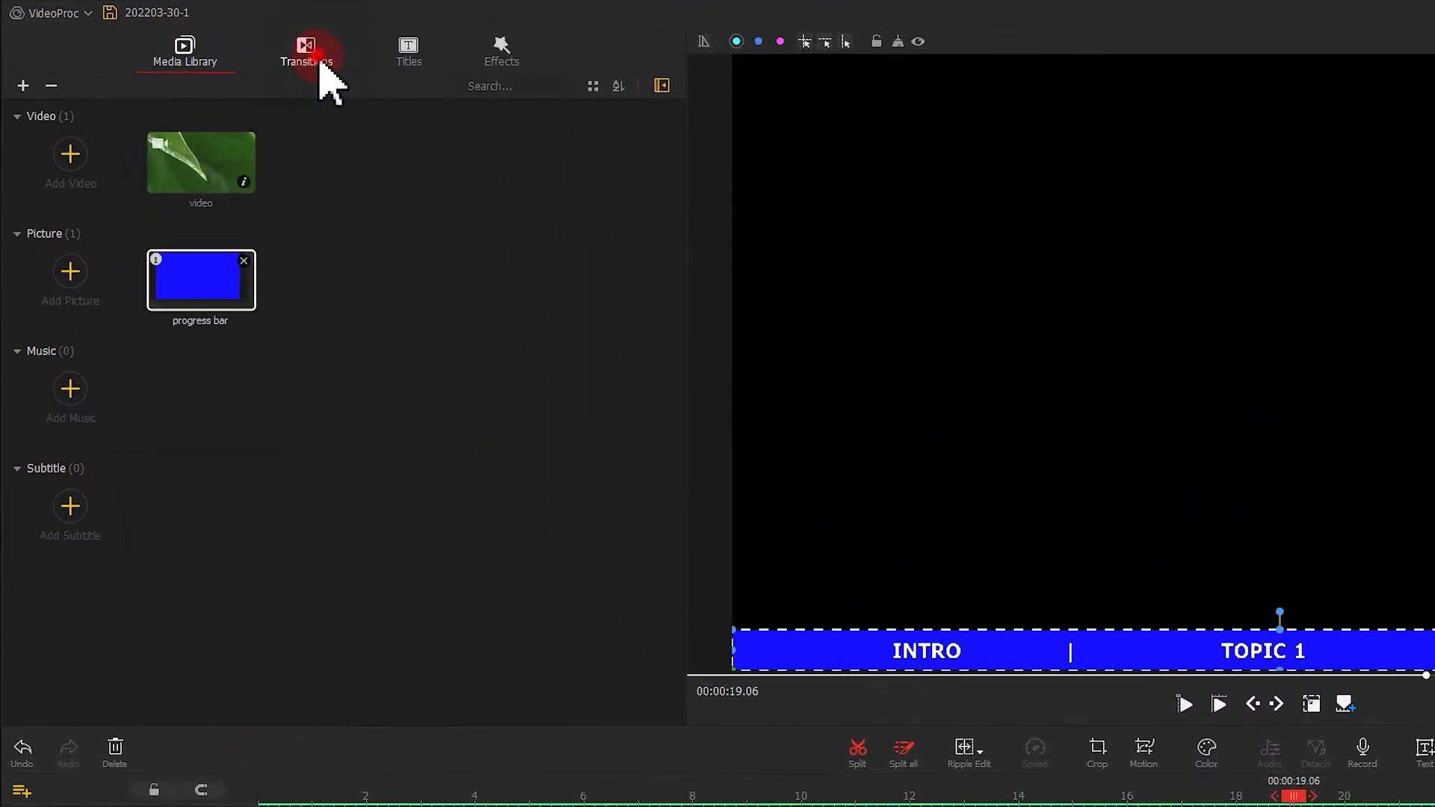
{"action": "left_click", "coordinate": [188, 33]}
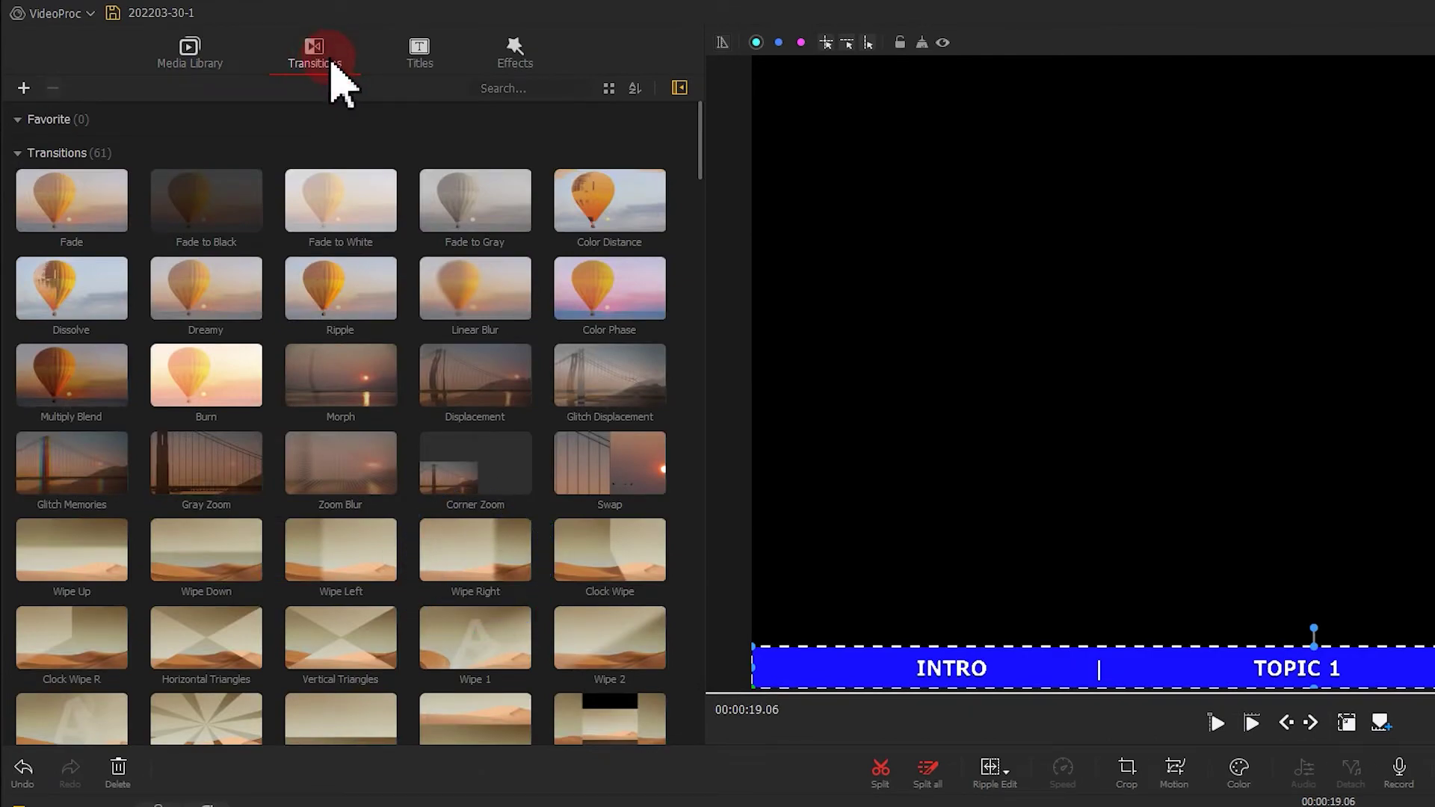
{"action": "left_click_drag", "start_coordinate": [486, 551], "coordinate": [331, 806]}
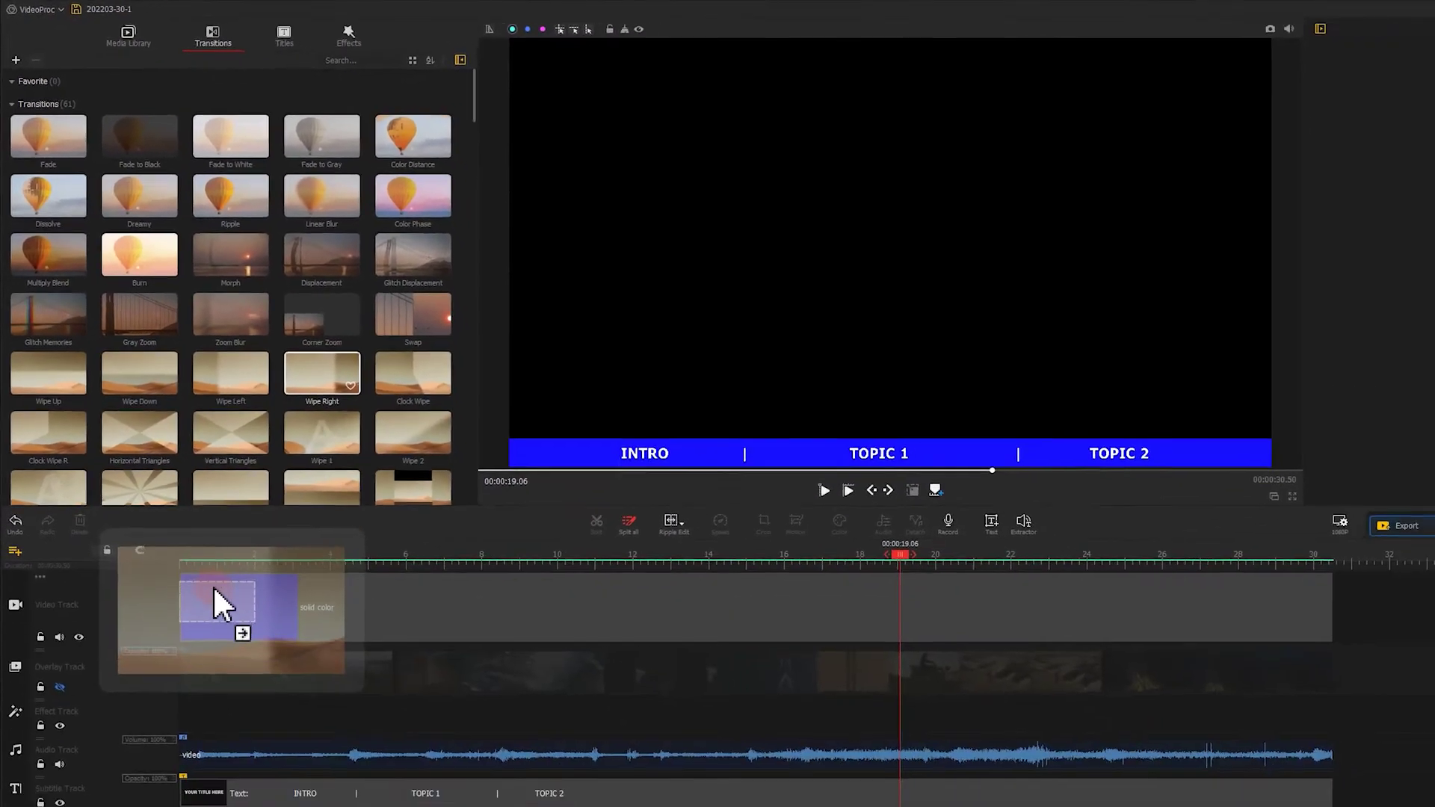
{"action": "left_click_drag", "start_coordinate": [215, 590], "coordinate": [214, 591]}
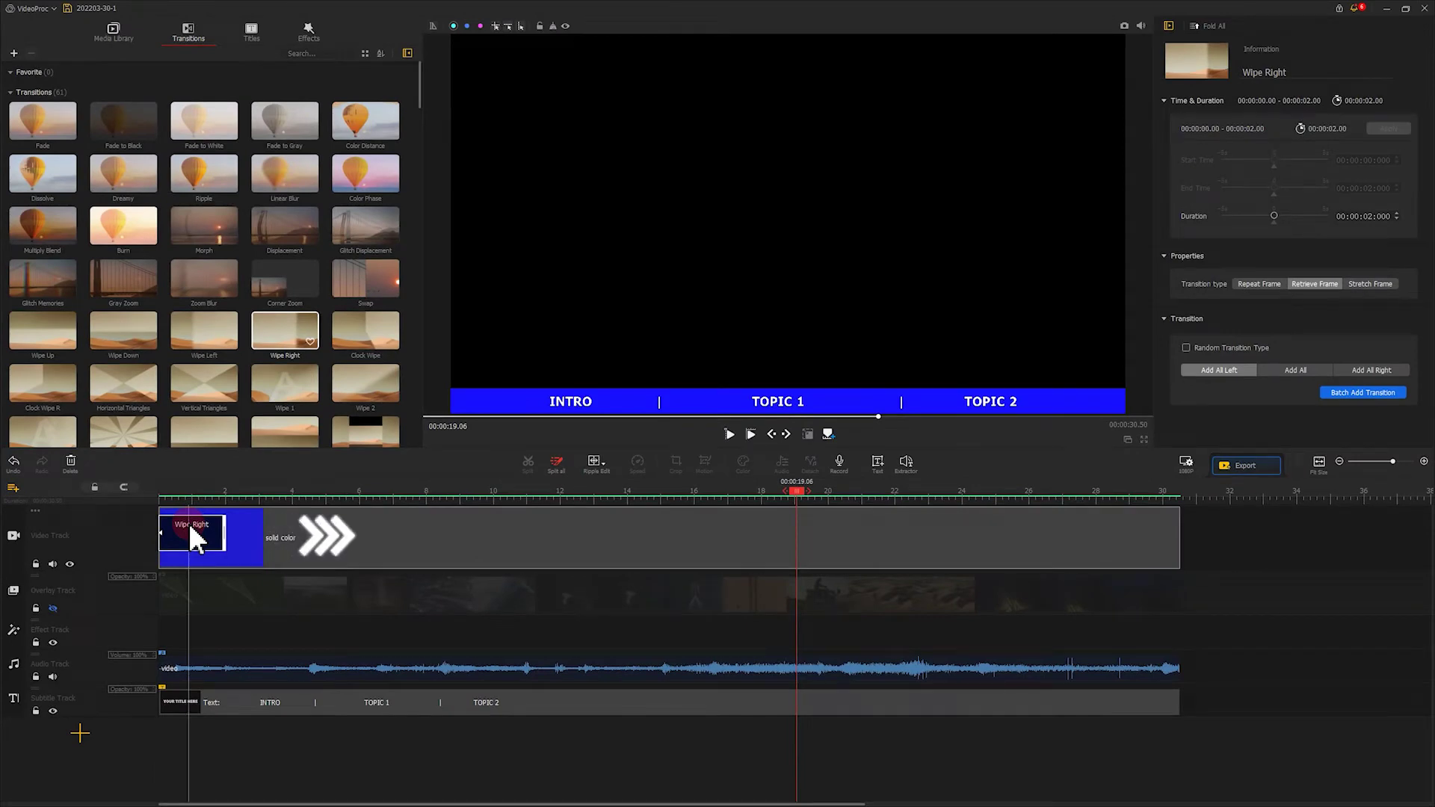
{"action": "left_click_drag", "start_coordinate": [192, 535], "coordinate": [1194, 526]}
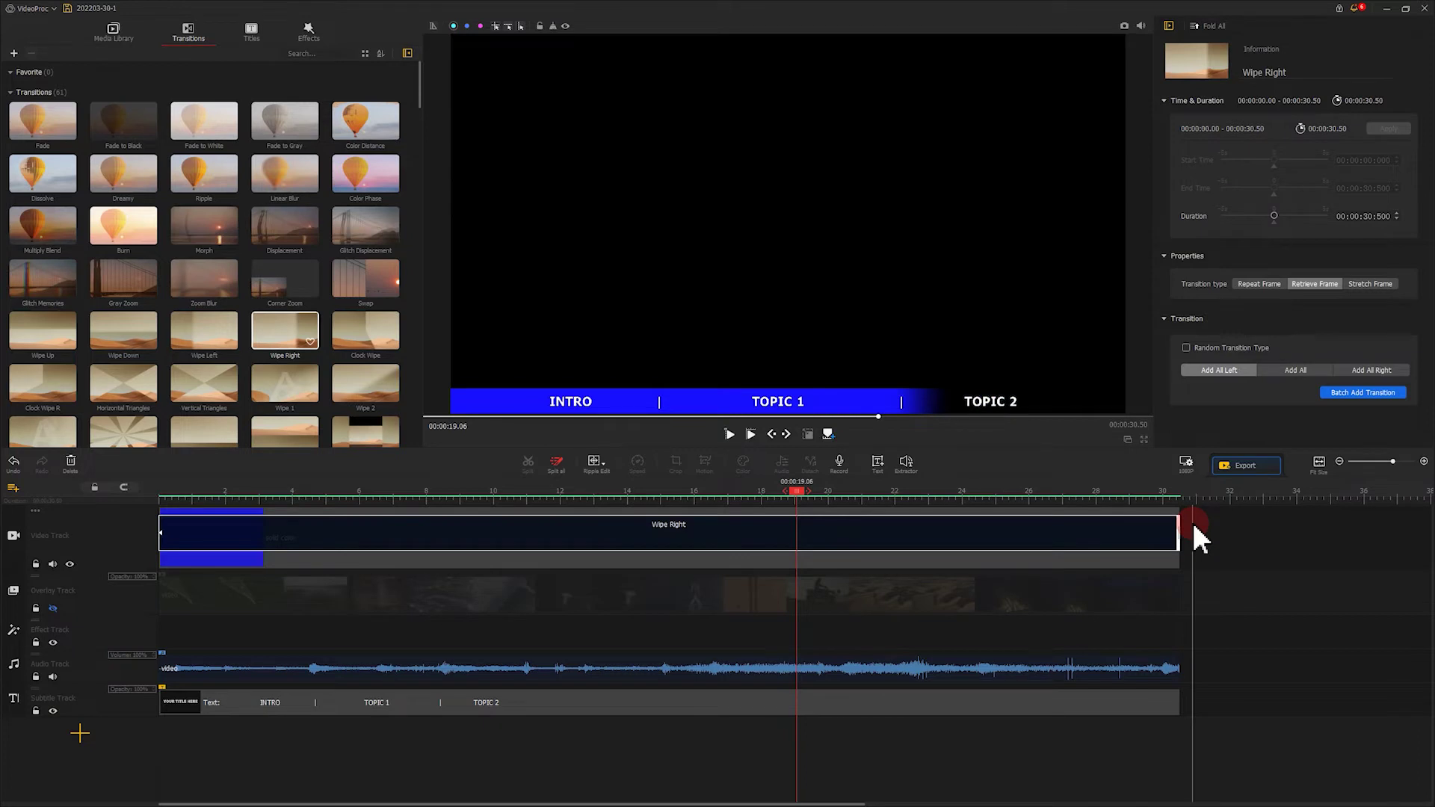
{"action": "left_click_drag", "start_coordinate": [798, 490], "coordinate": [158, 491]}
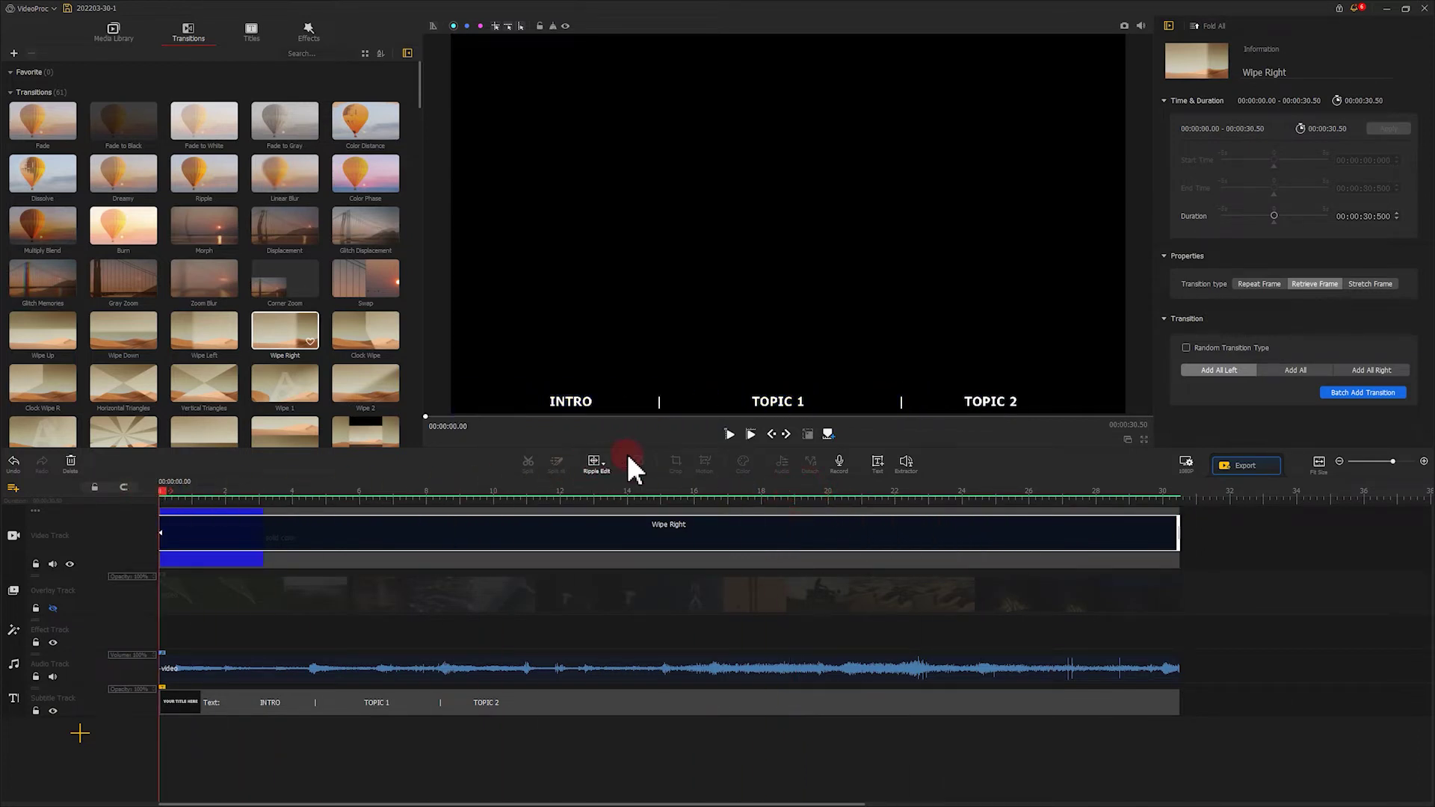
Play back the progress bar wipe, then unhide the overlay footage track.
{"action": "left_click", "coordinate": [728, 435]}
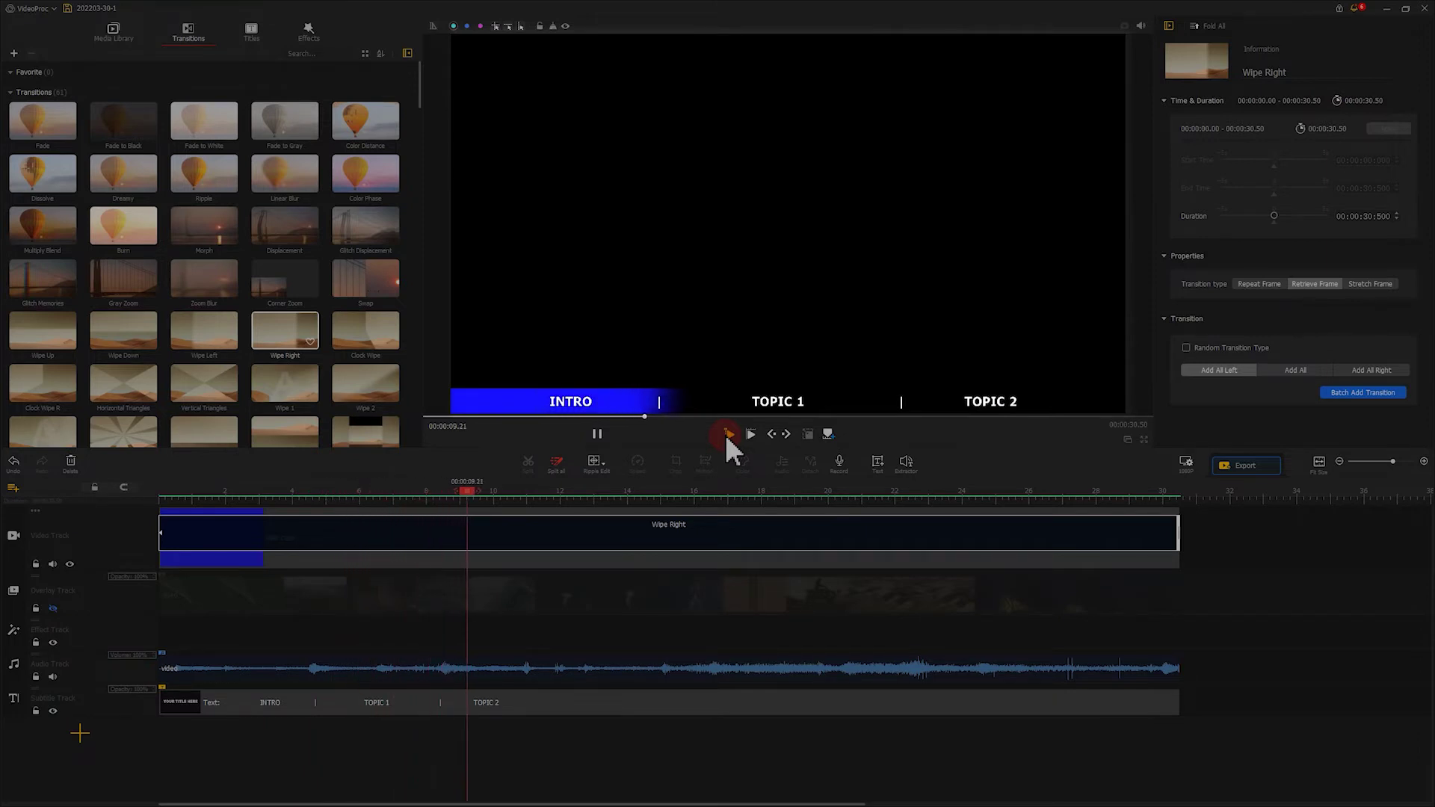
{"action": "left_click", "coordinate": [728, 434]}
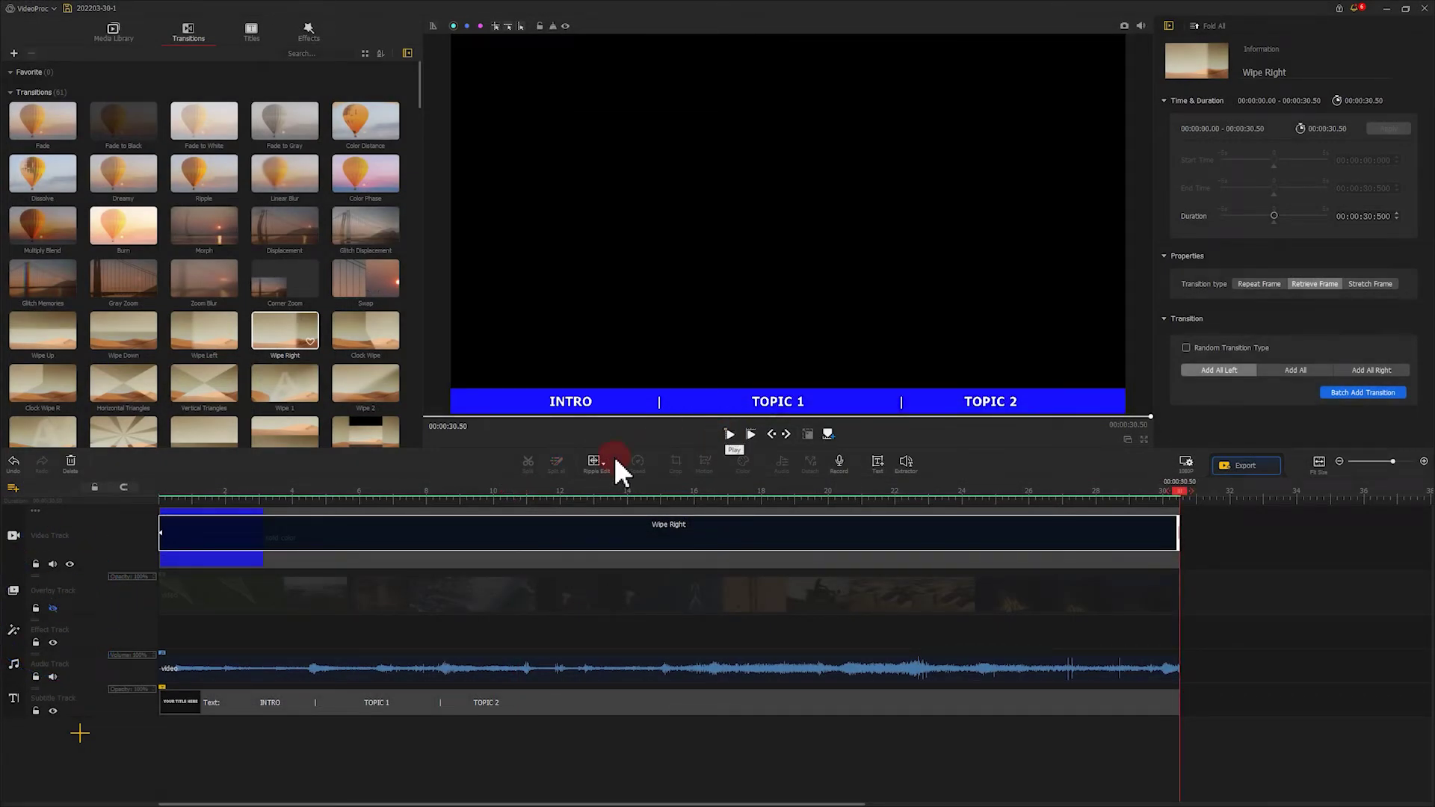
{"action": "left_click", "coordinate": [54, 607]}
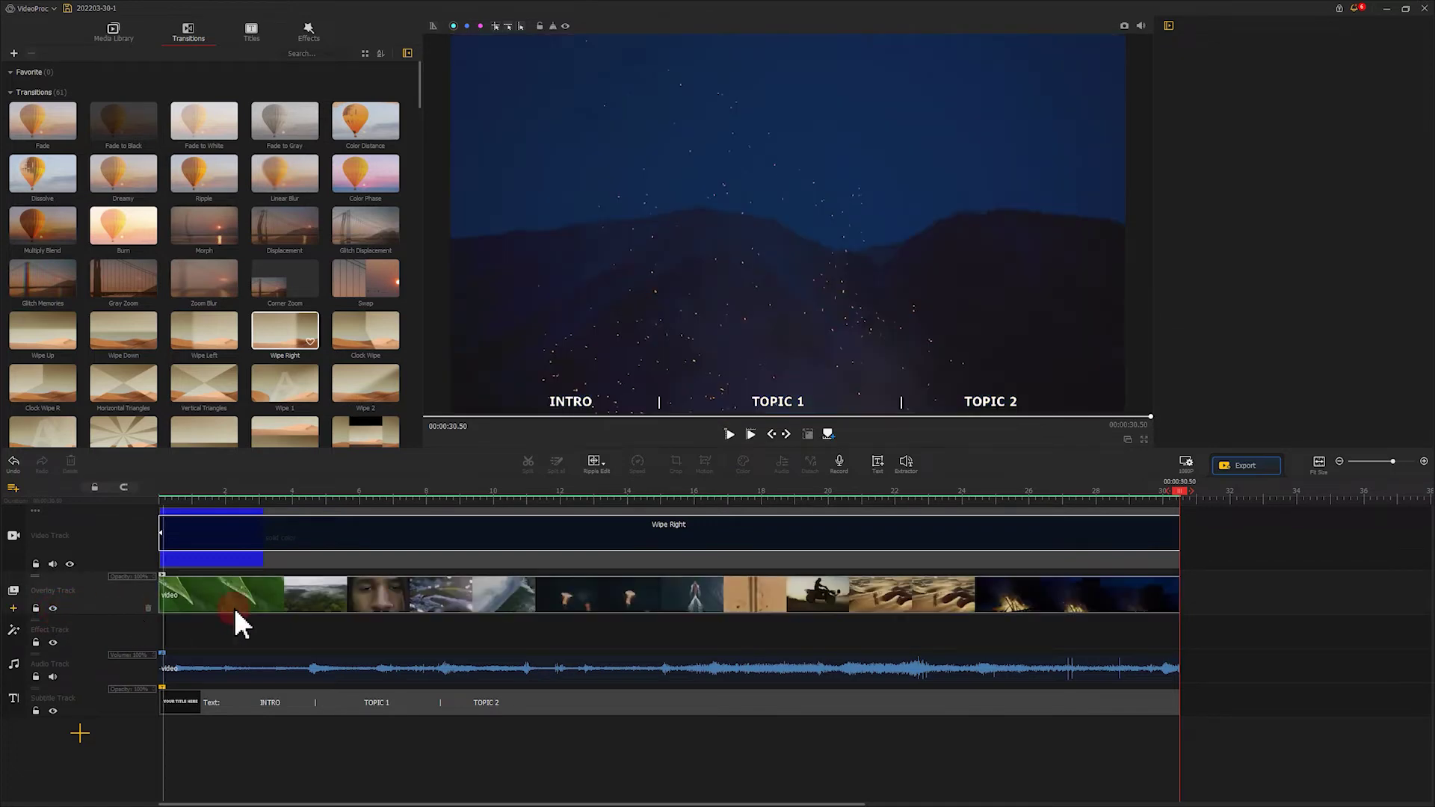
Set the overlay footage's blend mode to Screen and preview from the start.
{"action": "left_click", "coordinate": [1144, 602]}
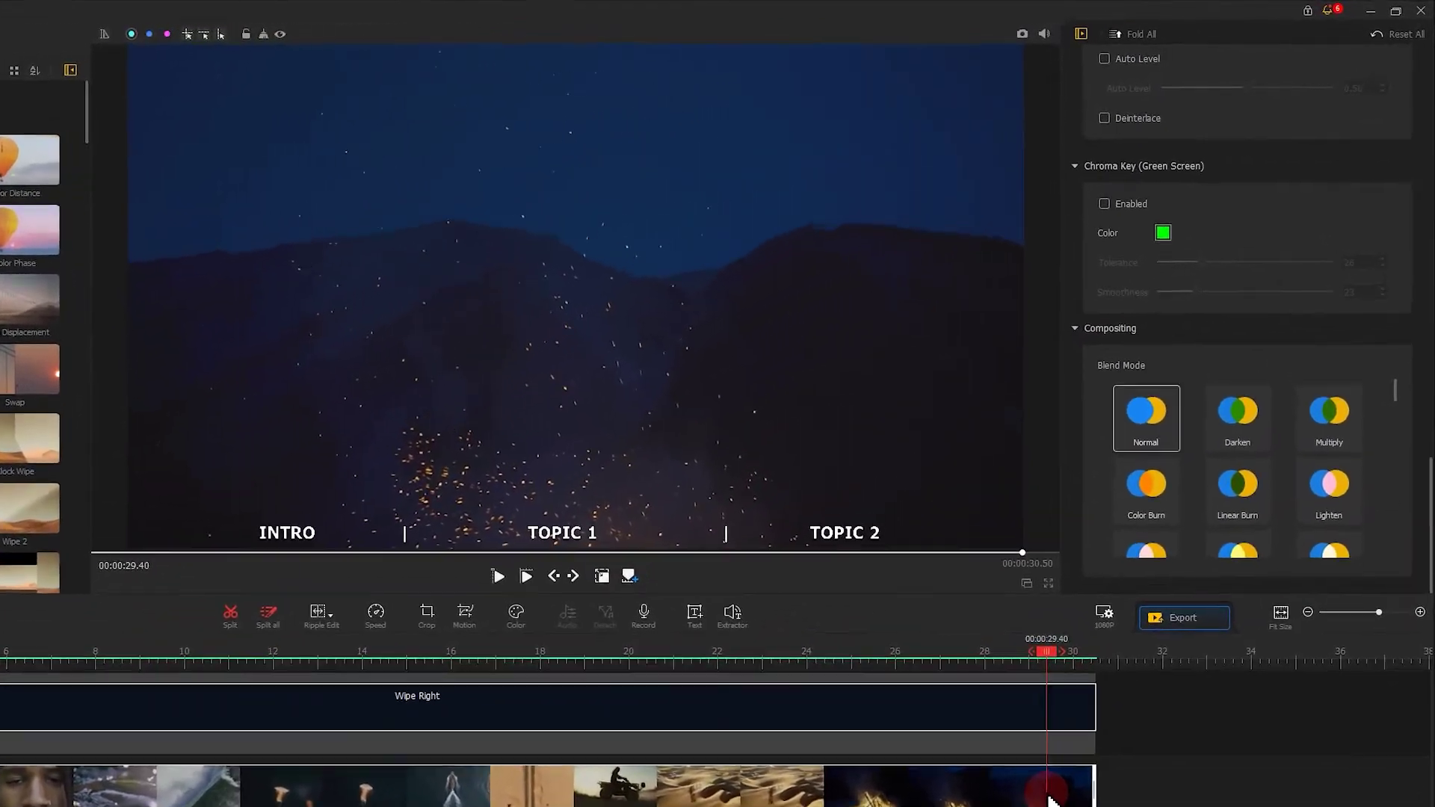
{"action": "left_click", "coordinate": [1295, 372]}
{"action": "left_click_drag", "start_coordinate": [1388, 437], "coordinate": [1392, 473]}
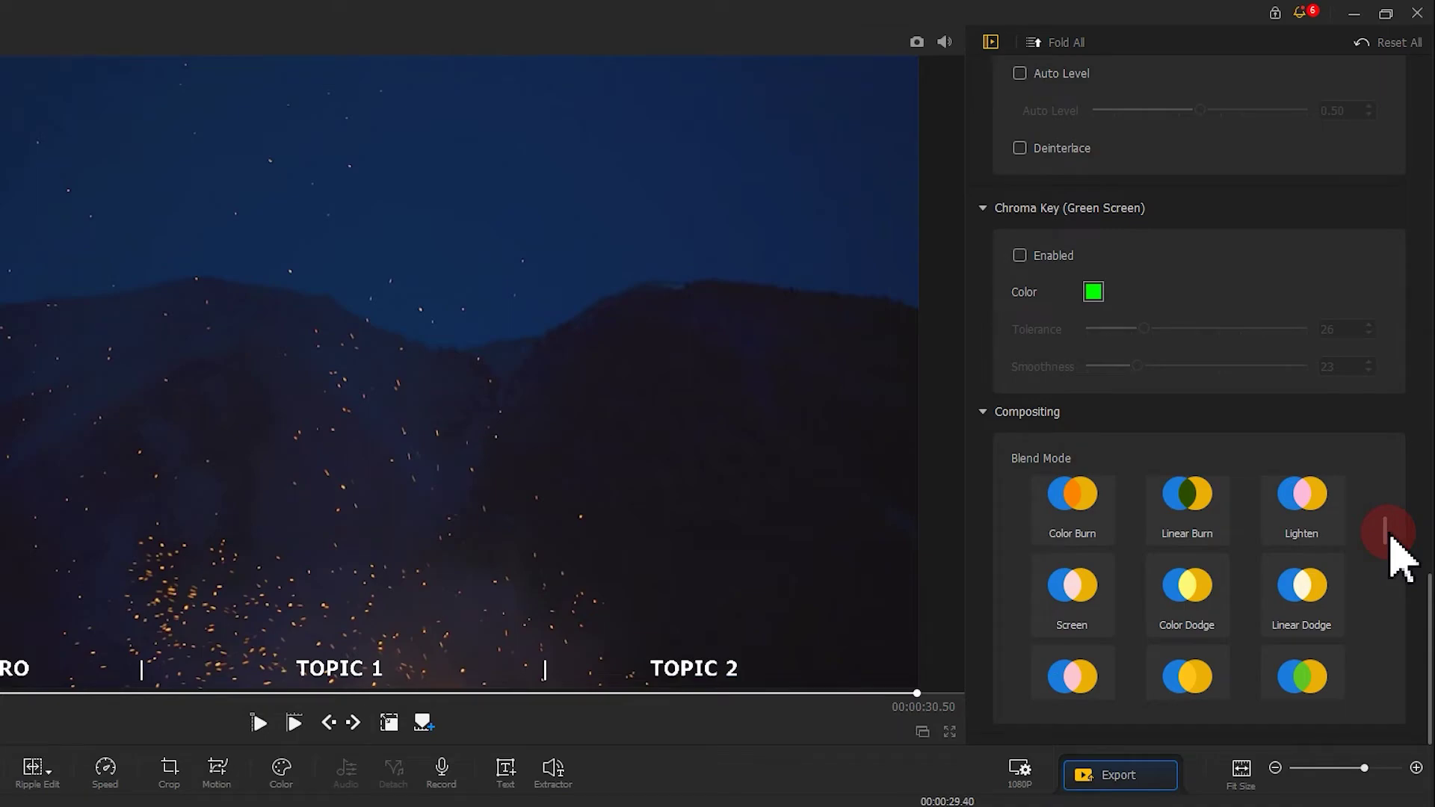
{"action": "left_click", "coordinate": [1065, 586]}
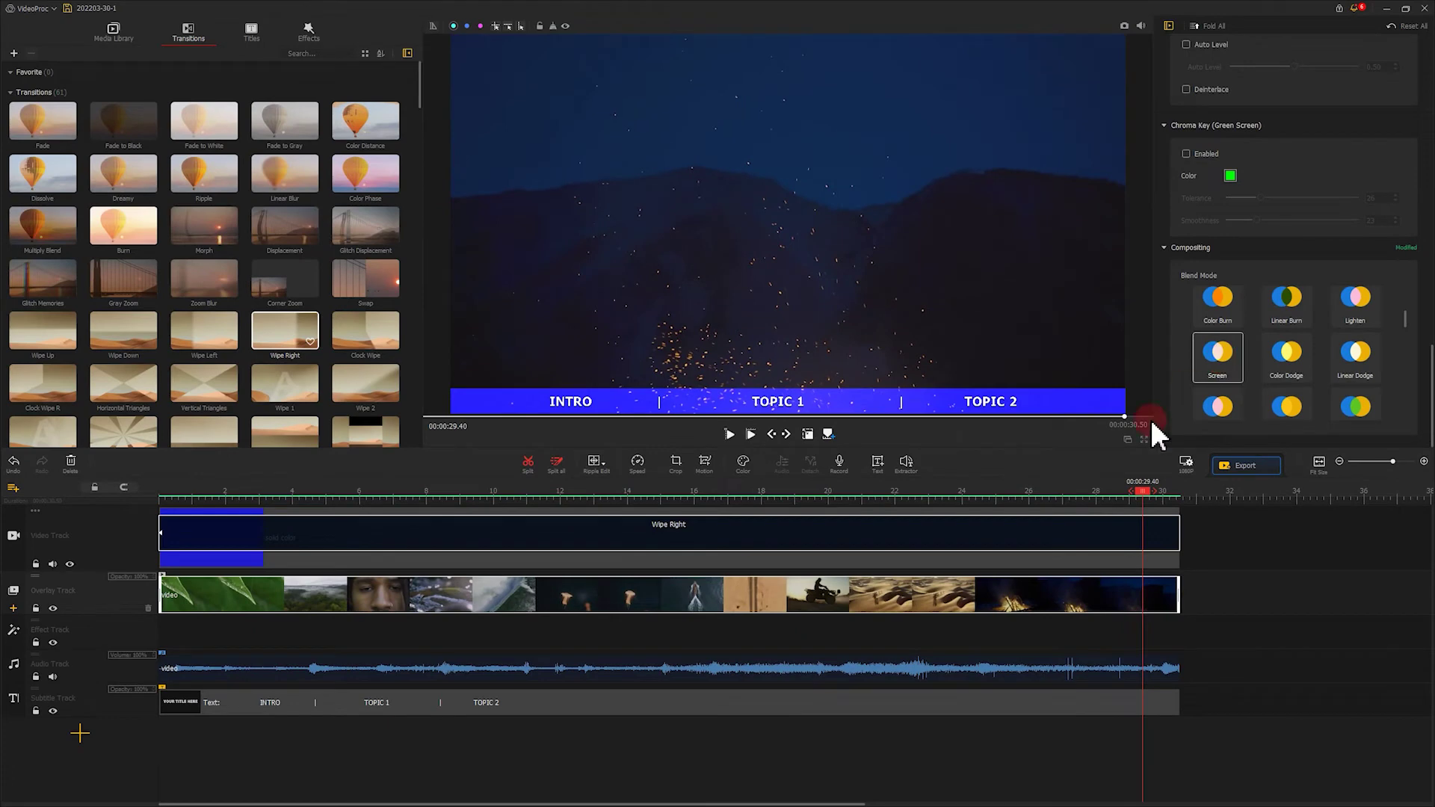
{"action": "left_click_drag", "start_coordinate": [1133, 493], "coordinate": [58, 494]}
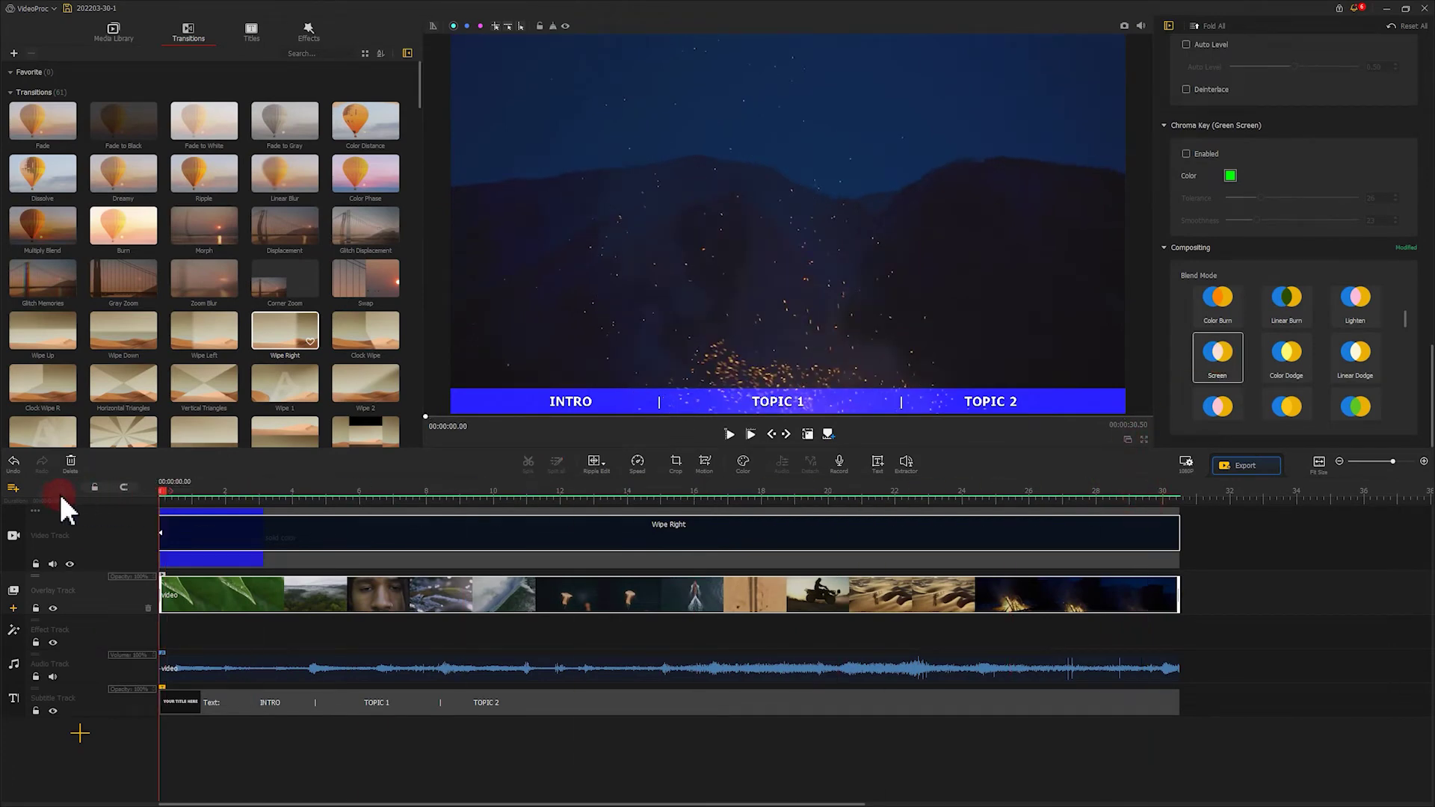
{"action": "left_click", "coordinate": [729, 436]}
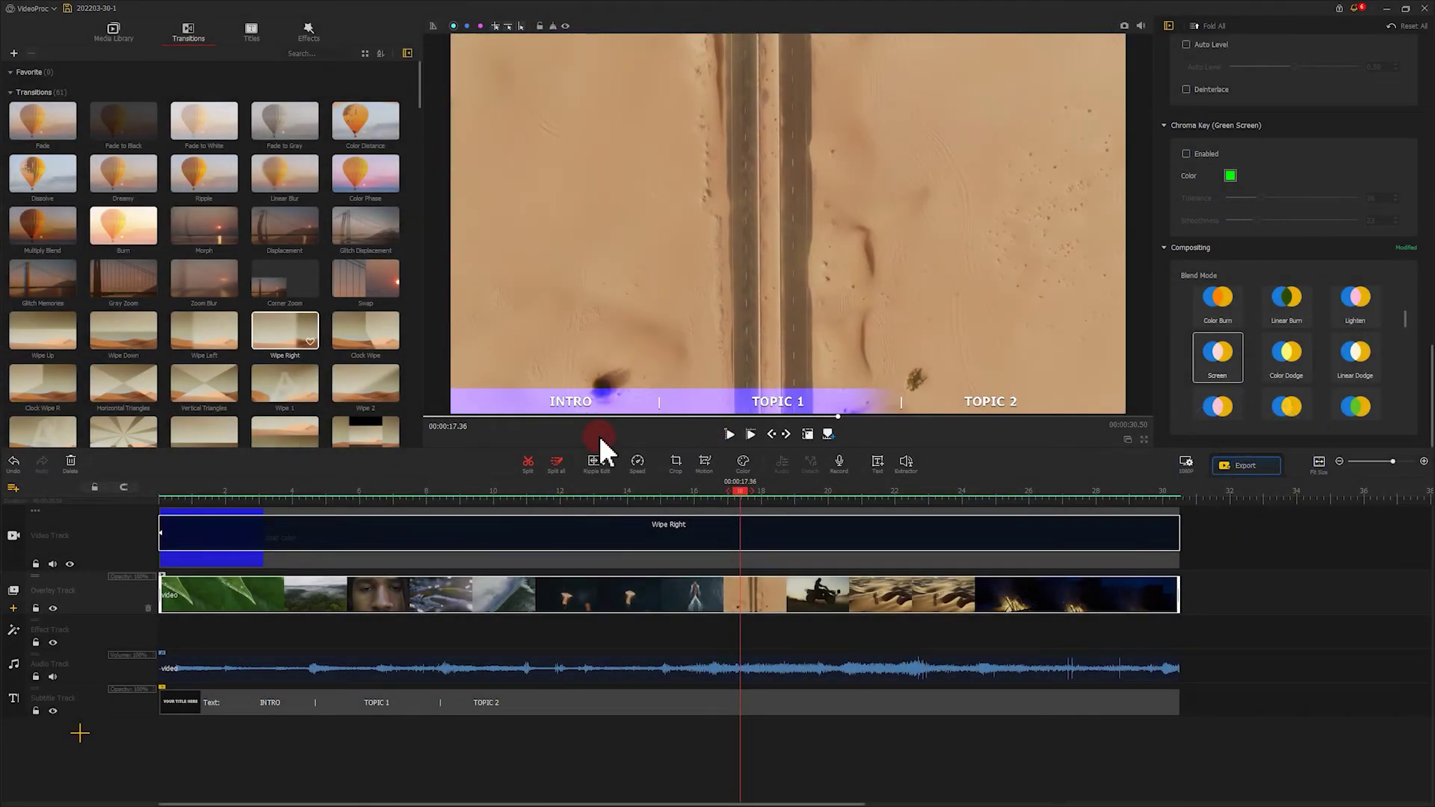
Export the project as MP4 with the default export settings.
{"action": "left_click", "coordinate": [1226, 465]}
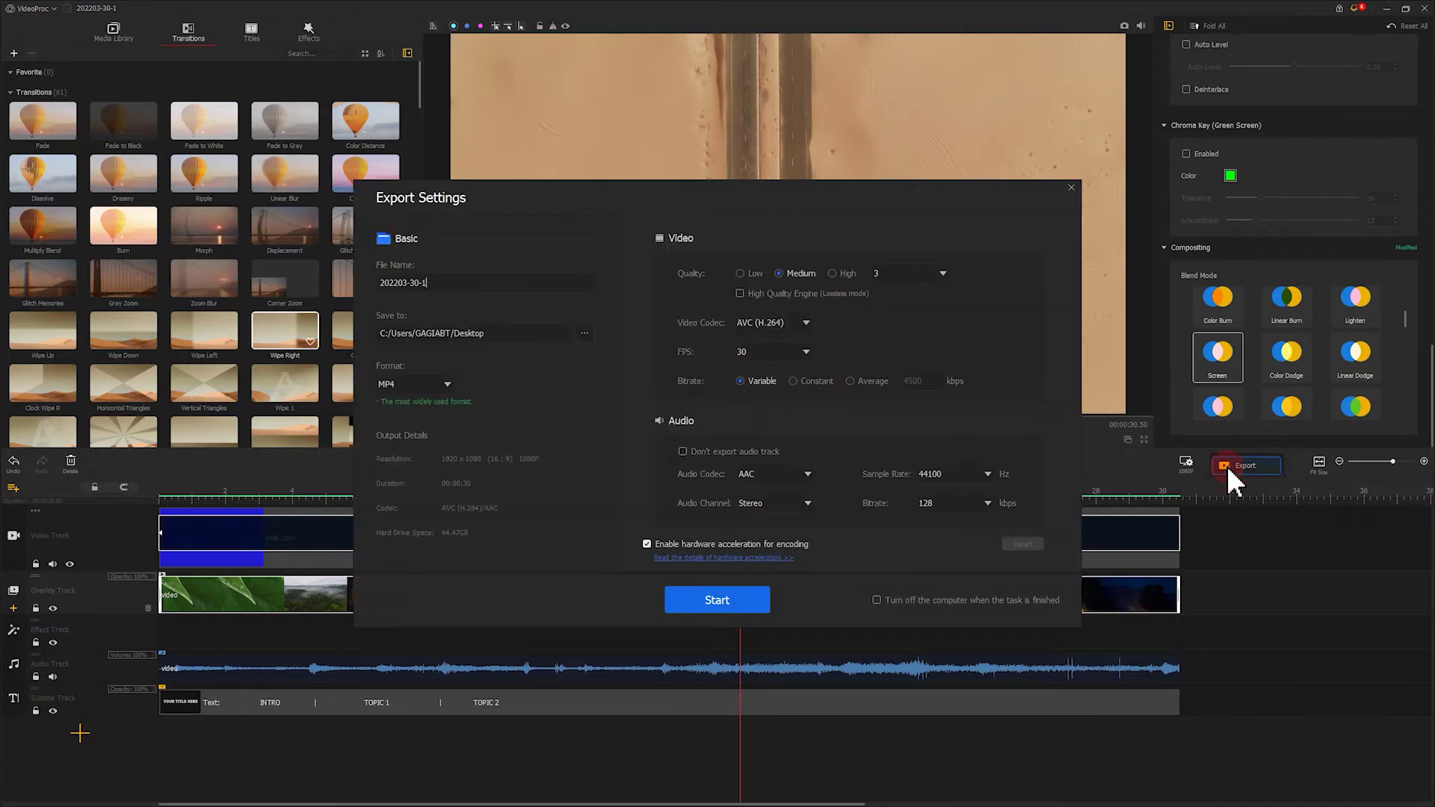
{"action": "left_click", "coordinate": [741, 599]}
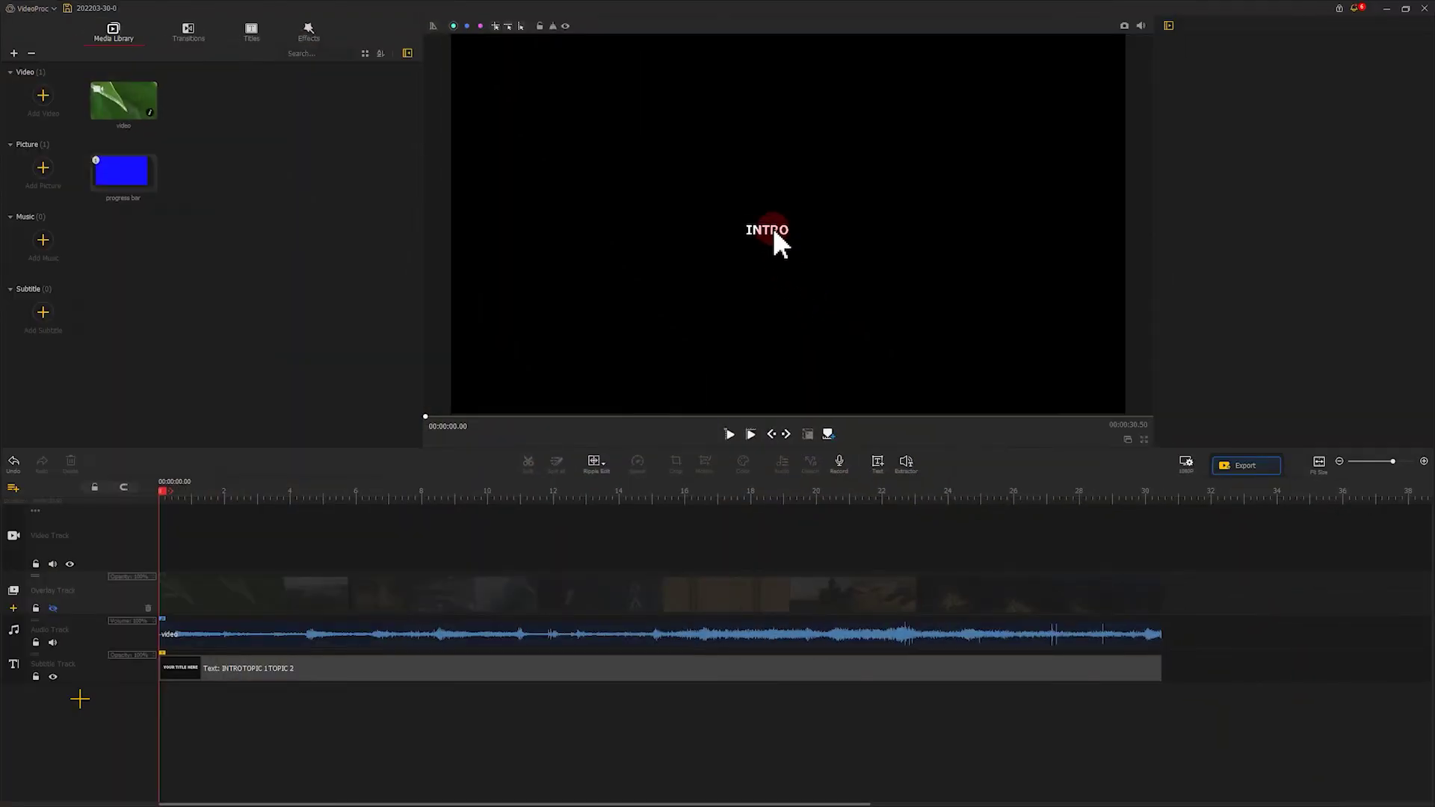
Move the label text to the top-left and narrow its box so the labels stack vertically.
{"action": "left_click", "coordinate": [777, 239]}
{"action": "left_click_drag", "start_coordinate": [777, 239], "coordinate": [480, 419]}
{"action": "left_click_drag", "start_coordinate": [544, 224], "coordinate": [530, 223]}
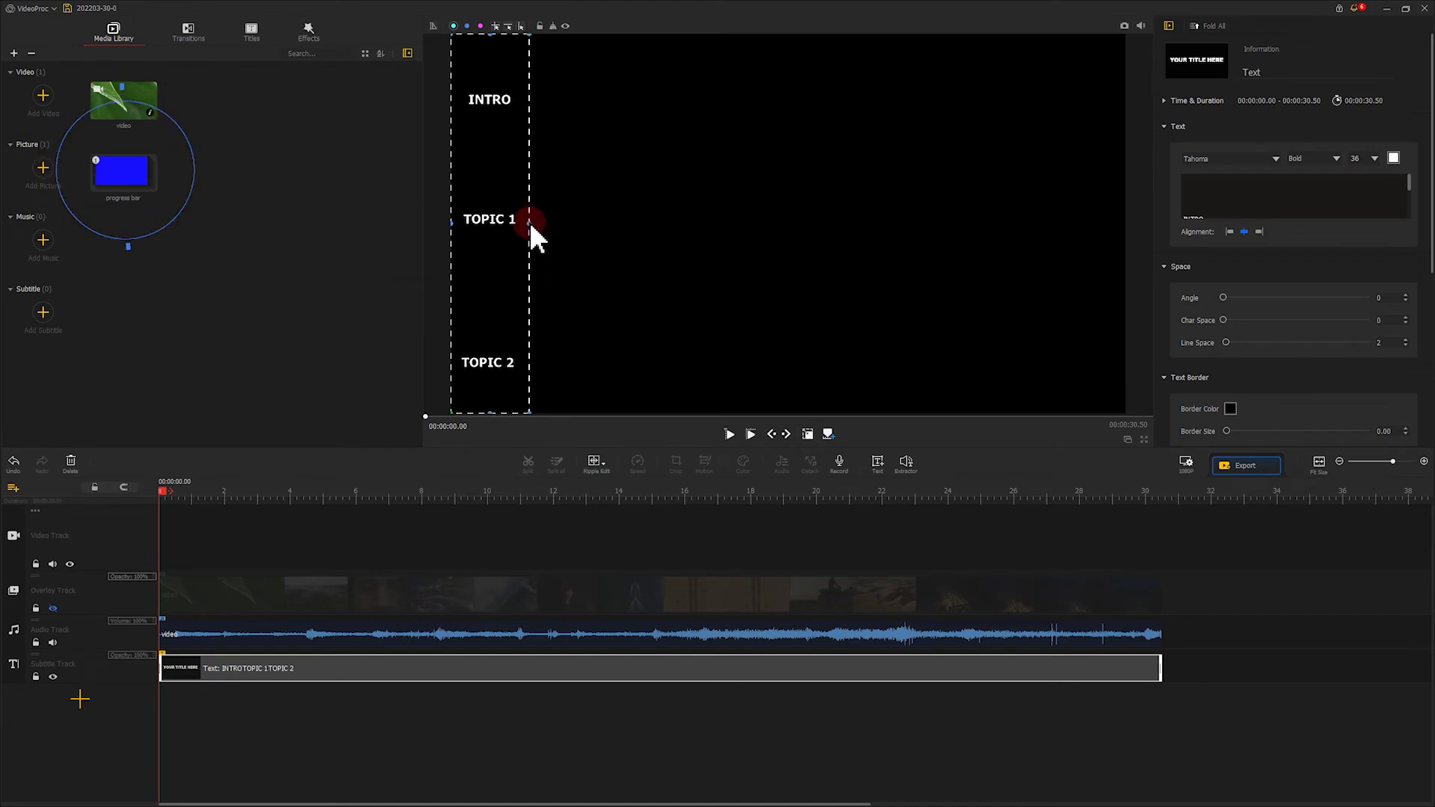
Add a 30-second narrow left-side blue bar with Wipe Down, unhide the overlay footage, and preview playback.
{"action": "left_click_drag", "start_coordinate": [173, 201], "coordinate": [1160, 529]}
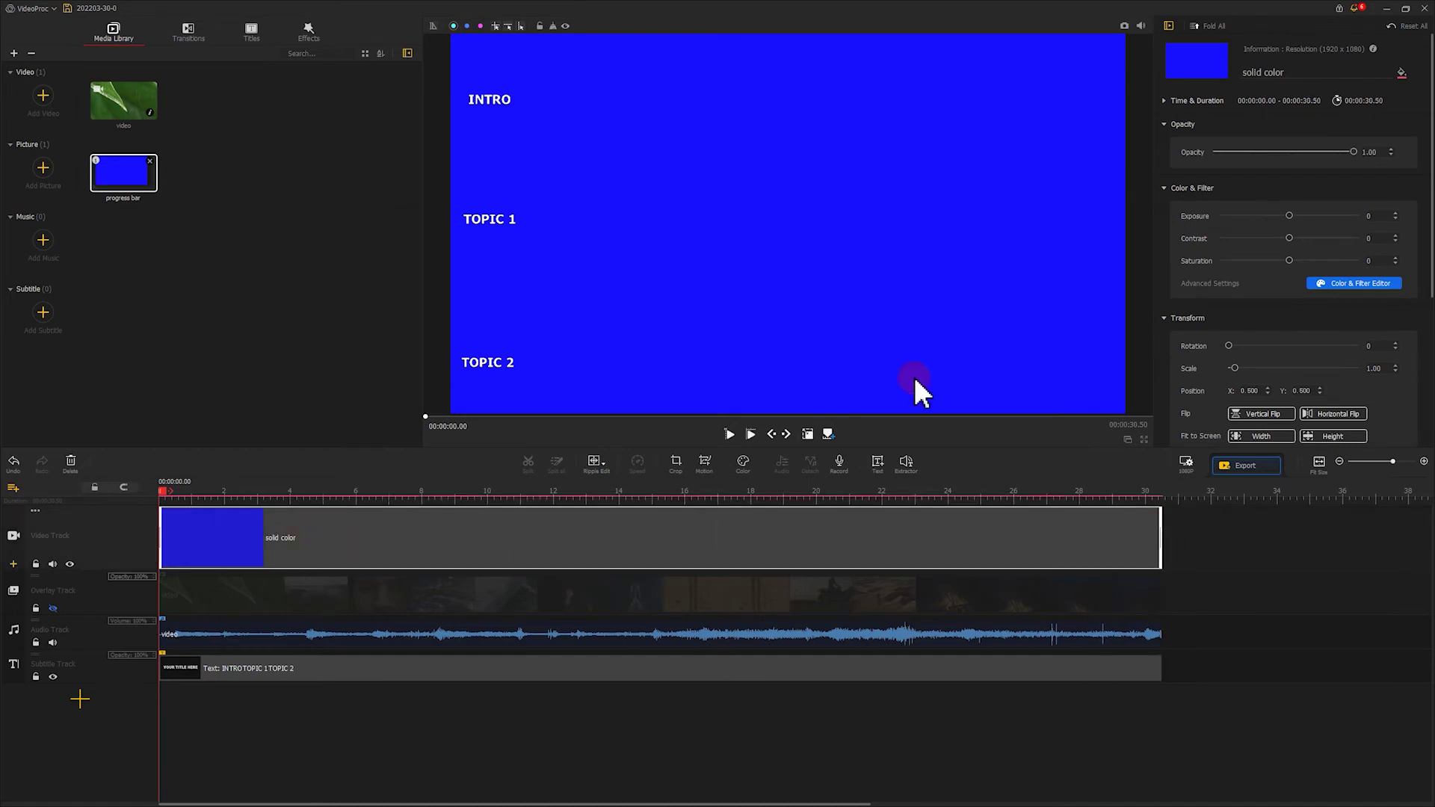
{"action": "left_click_drag", "start_coordinate": [1125, 223], "coordinate": [527, 233]}
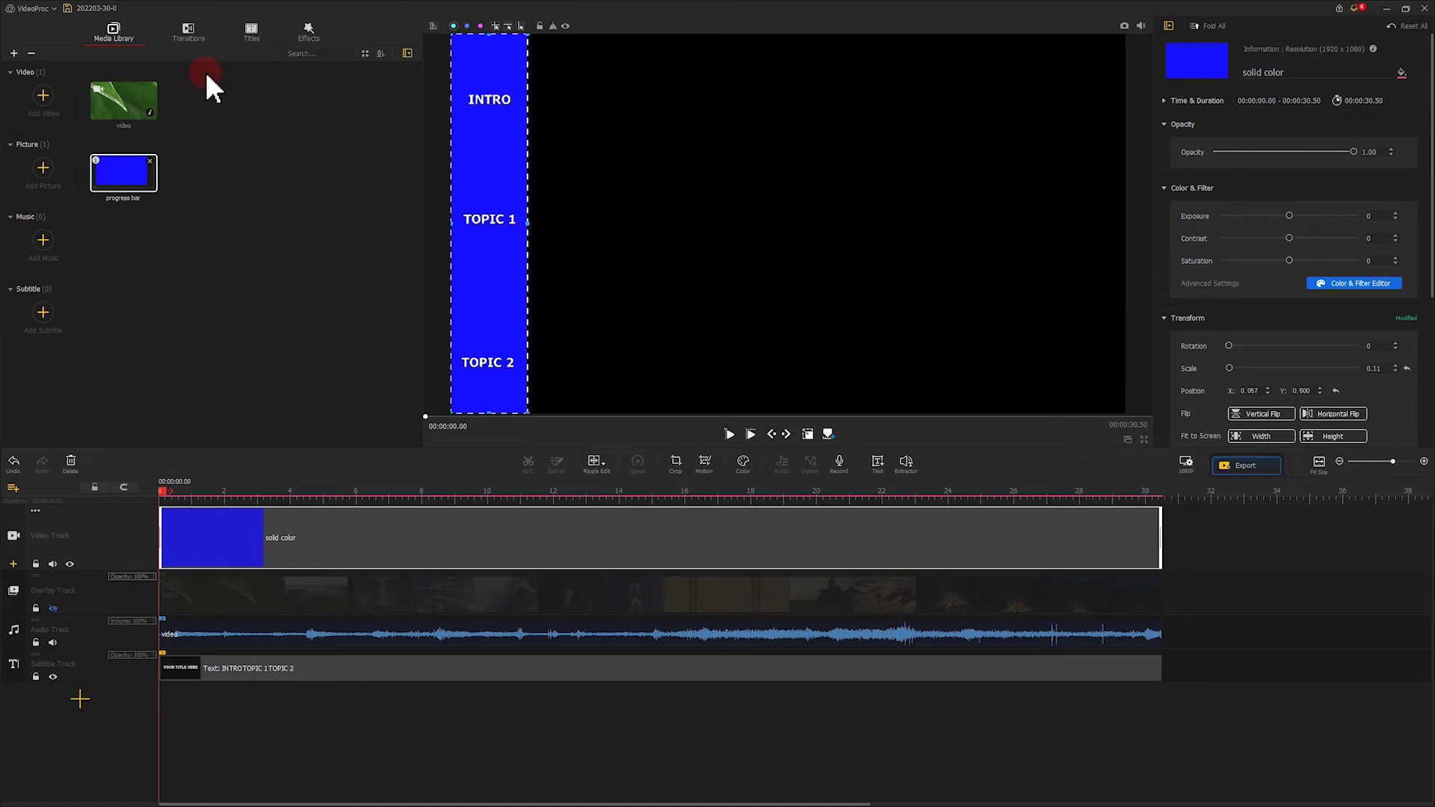
{"action": "left_click", "coordinate": [188, 33]}
{"action": "left_click_drag", "start_coordinate": [115, 317], "coordinate": [1166, 532]}
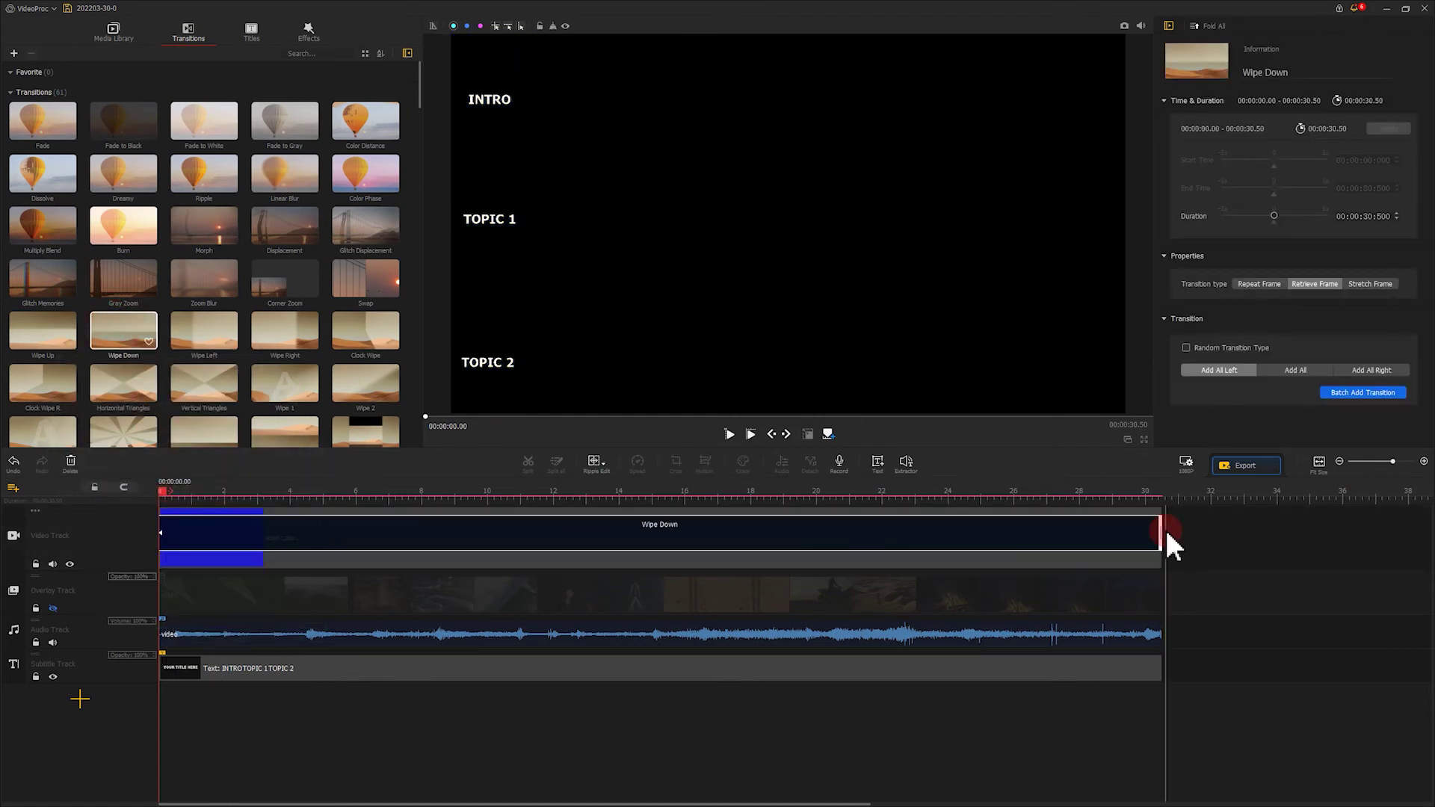
{"action": "left_click", "coordinate": [53, 608]}
{"action": "key", "text": "space"}
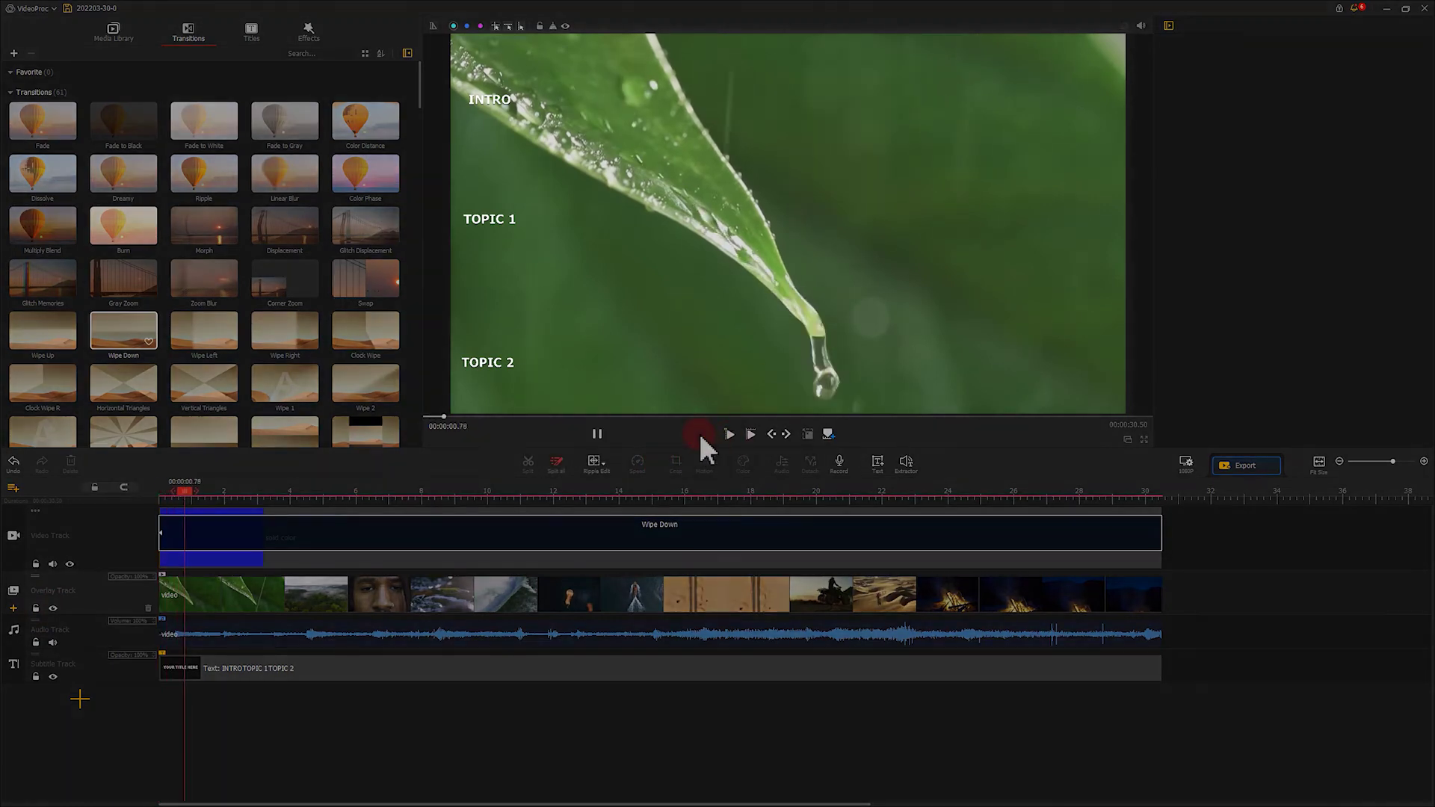